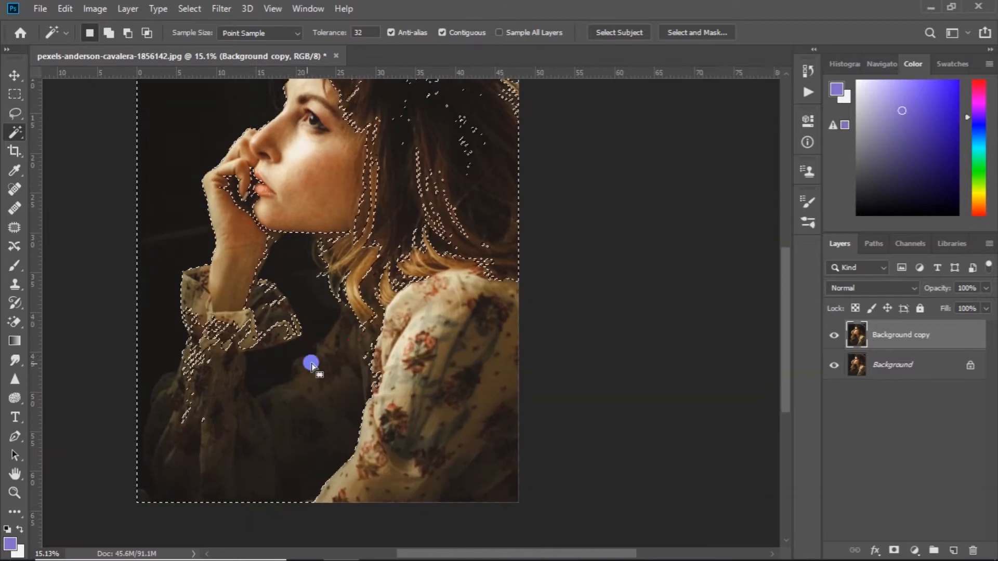
# Subtract the woman's inner hair area from the background selection with the Lasso tool
pyautogui.scroll(-3, 191, 352)
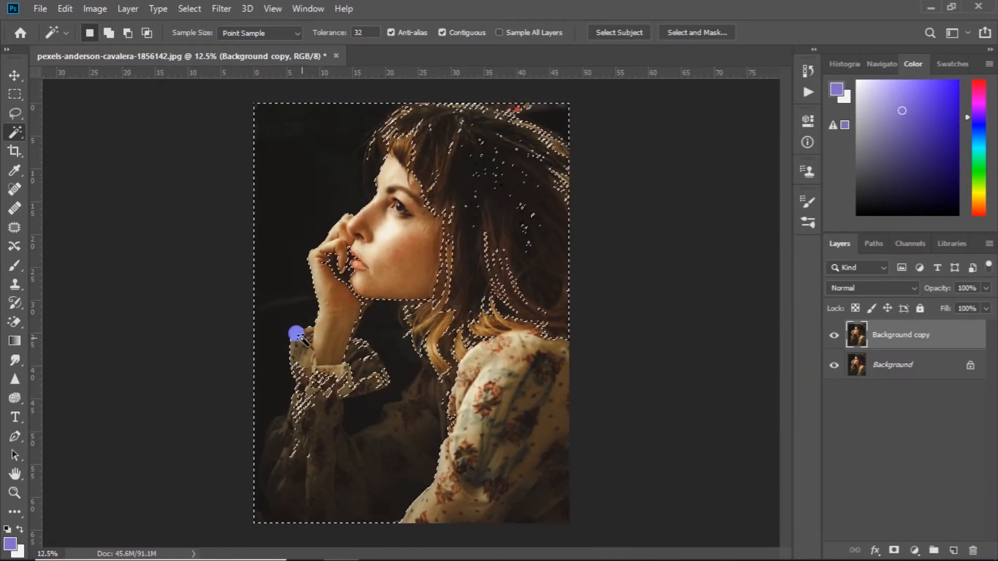
pyautogui.press('l')
pyautogui.scroll(4, 399, 187)
pyautogui.scroll(-2, 410, 186)
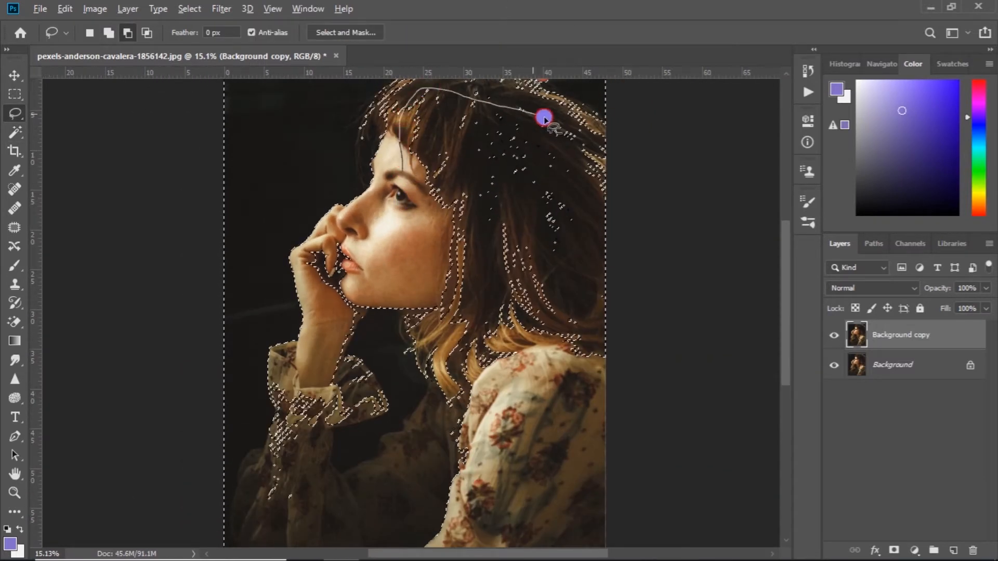
pyautogui.moveTo(414, 242); pyautogui.dragTo(396, 187)
pyautogui.scroll(-1, 396, 188)
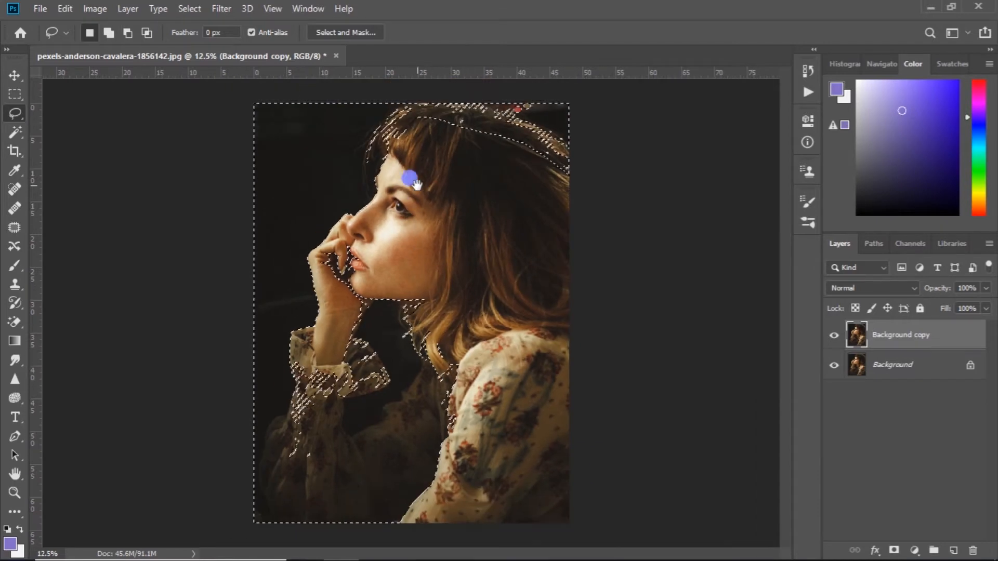
# Subtract the fringe and the upper hair along the top of the head from the background selection with the Lasso
pyautogui.scroll(7, 401, 147)
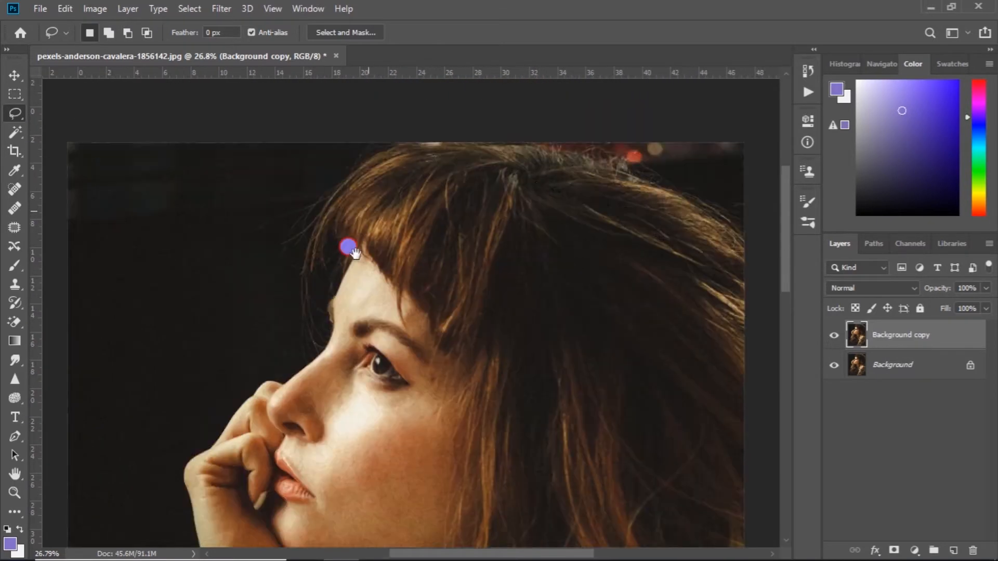
pyautogui.moveTo(348, 247)
pyautogui.mouseDown()
pyautogui.moveTo(339, 274)
pyautogui.moveTo(336, 217)
pyautogui.mouseUp()
pyautogui.scroll(1, 337, 276)
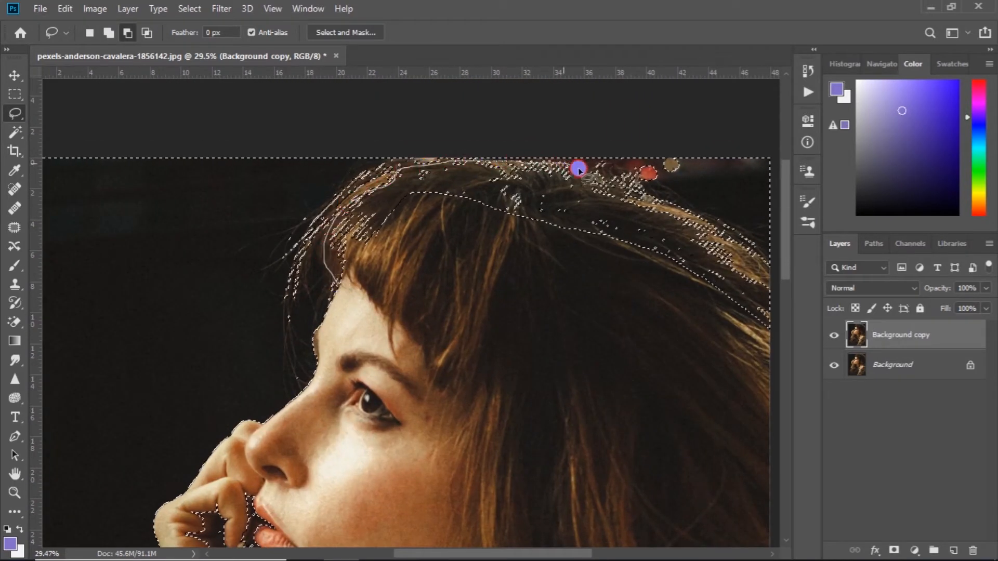
pyautogui.moveTo(458, 295); pyautogui.dragTo(494, 250)
pyautogui.scroll(-1, 494, 249)
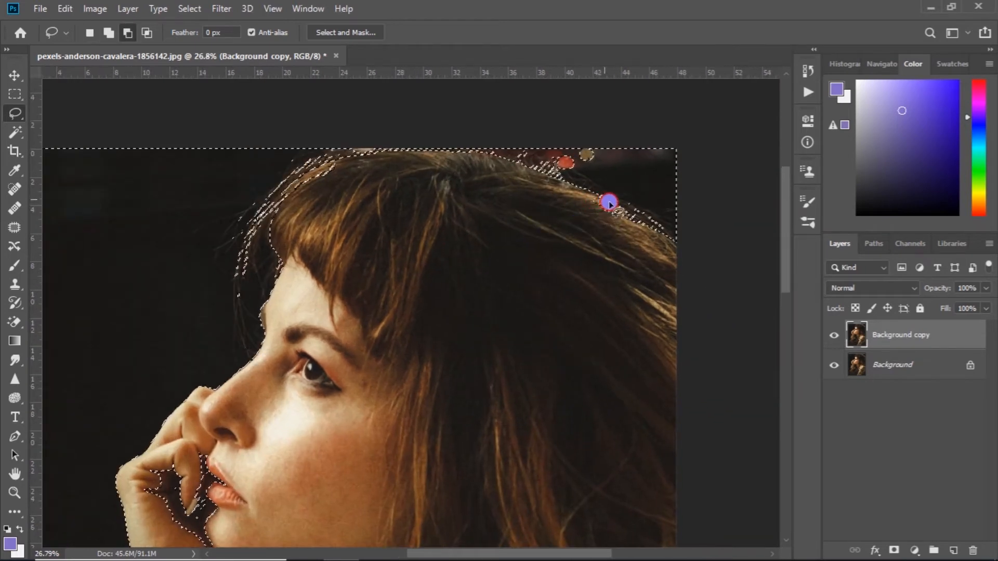
pyautogui.scroll(2, 486, 194)
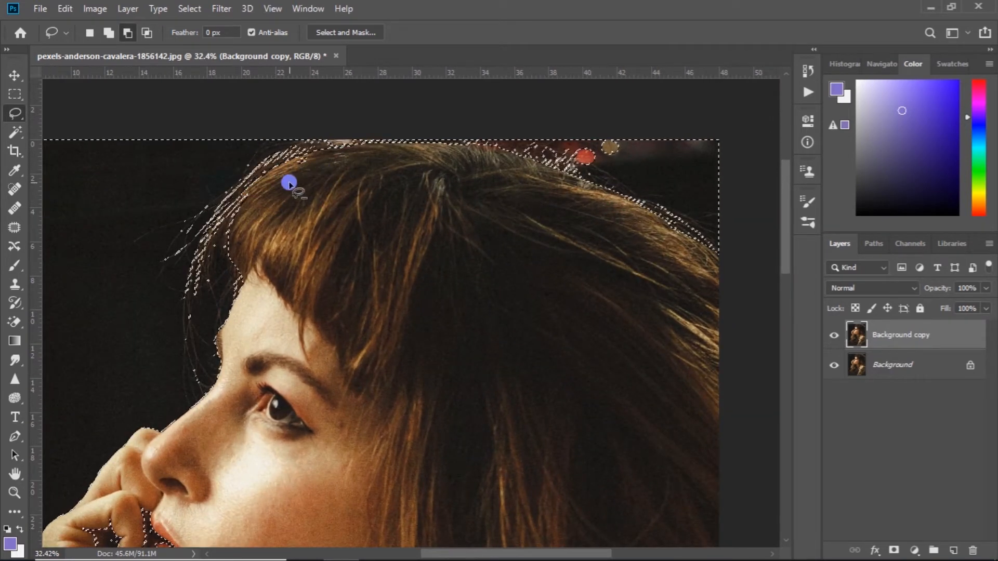
# Add the missed background strip above the hair along the image's upper edge to the selection with the Lasso
pyautogui.scroll(1, 635, 151)
pyautogui.moveTo(635, 150)
pyautogui.mouseDown()
pyautogui.moveTo(609, 135)
pyautogui.moveTo(507, 144)
pyautogui.mouseUp()
pyautogui.moveTo(648, 142); pyautogui.dragTo(648, 142)
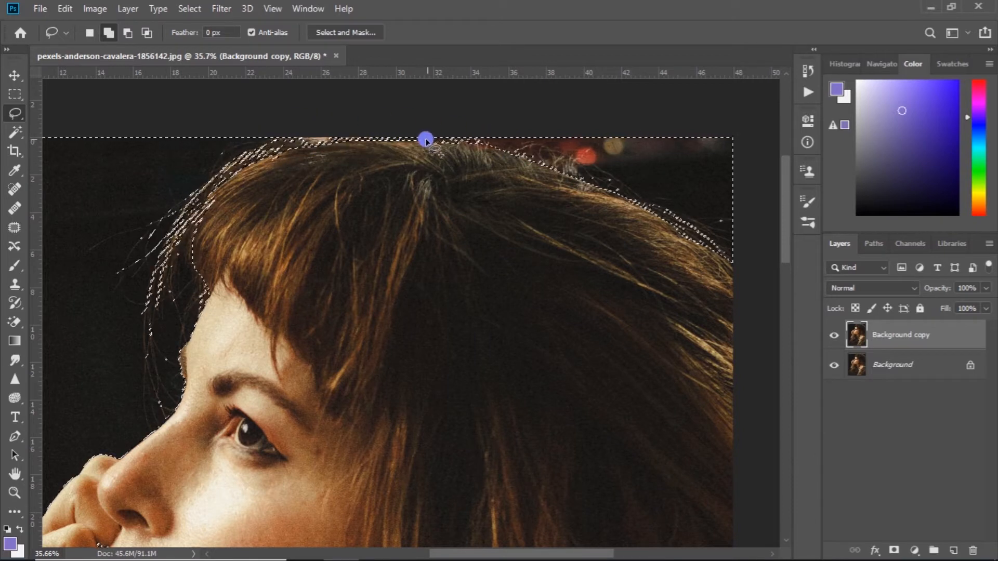
pyautogui.moveTo(268, 144); pyautogui.dragTo(309, 144)
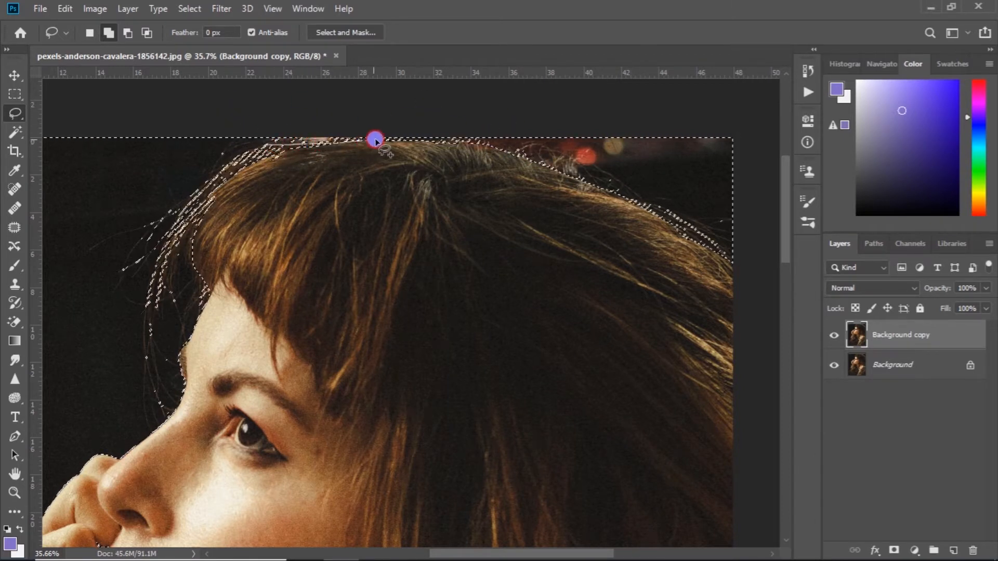
pyautogui.moveTo(436, 112); pyautogui.dragTo(271, 139)
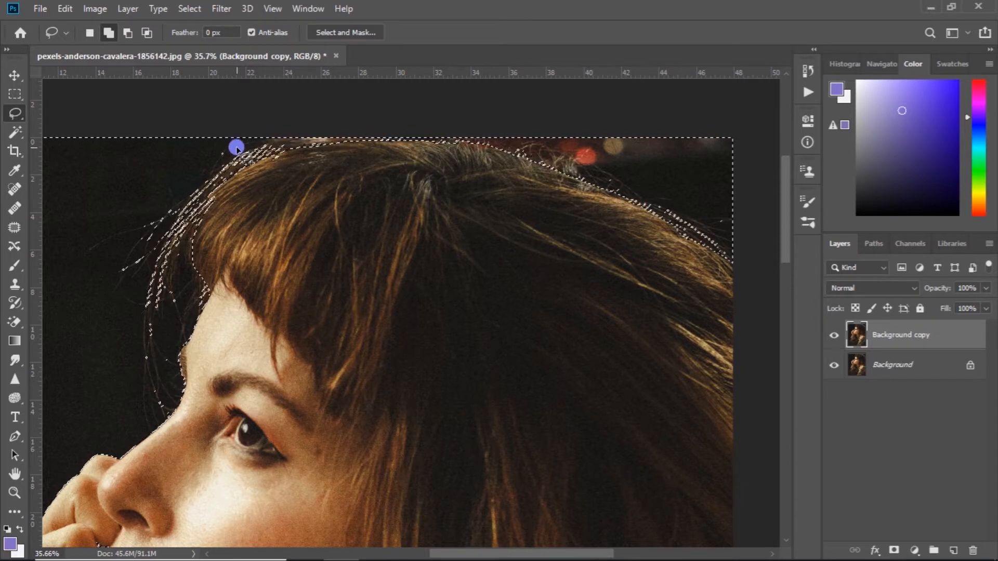
# Examine the selection edges around the lips, fingers, chin and raised sleeve
pyautogui.scroll(-7, 228, 149)
pyautogui.scroll(5, 156, 381)
pyautogui.scroll(4, 156, 381)
pyautogui.scroll(-2, 179, 357)
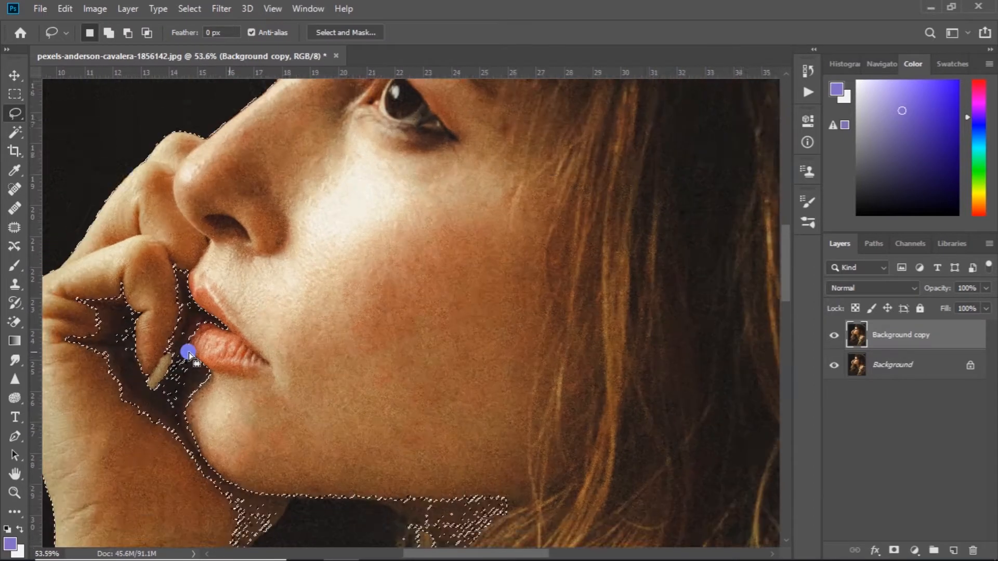
pyautogui.press('w')
pyautogui.scroll(-5, 178, 374)
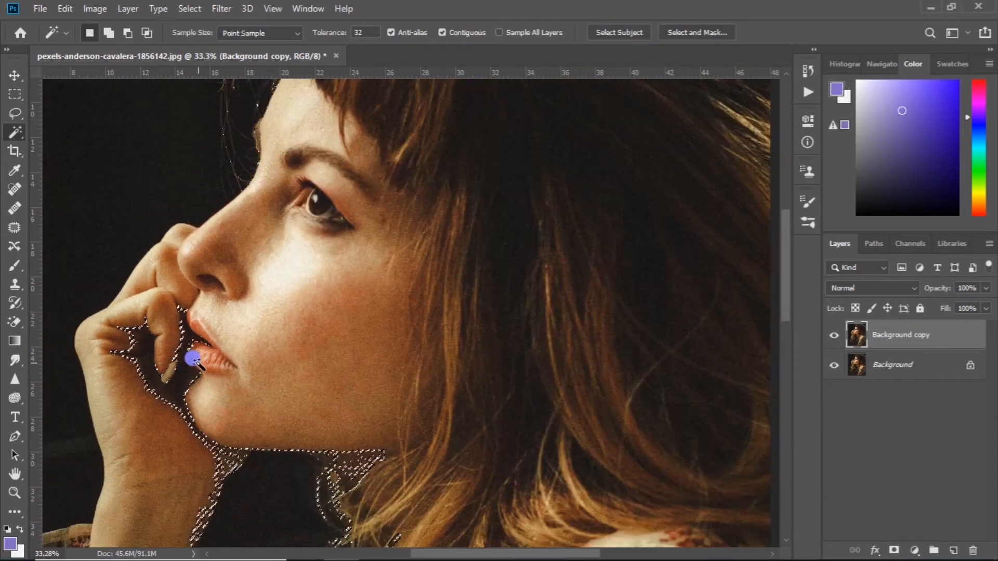
pyautogui.scroll(-2, 329, 397)
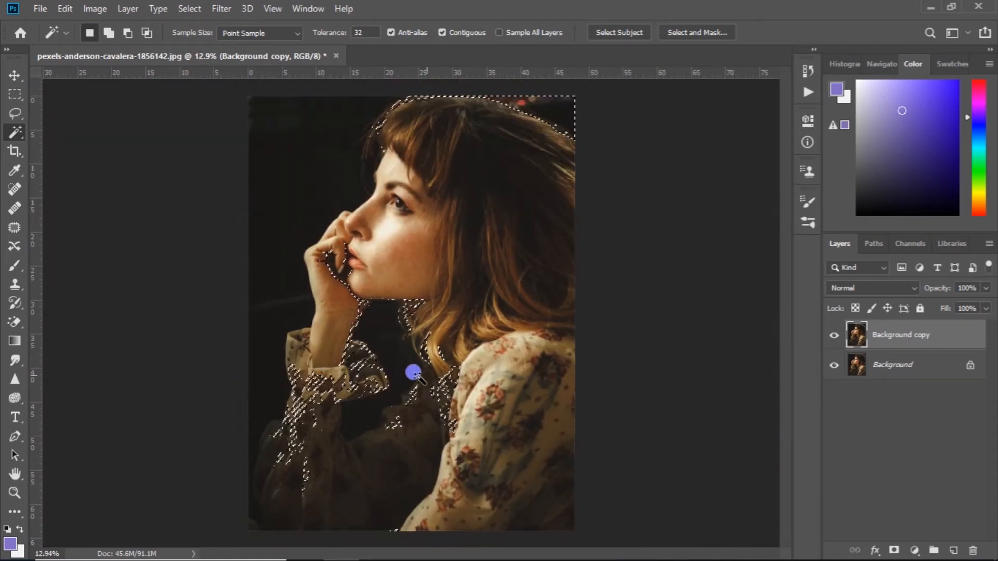
pyautogui.scroll(1, 460, 220)
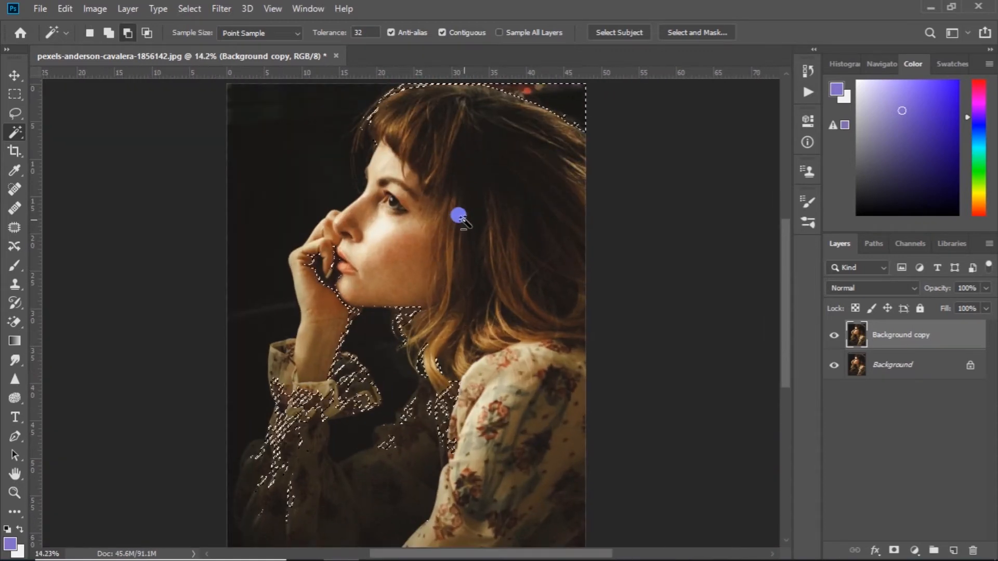
pyautogui.scroll(4, 327, 365)
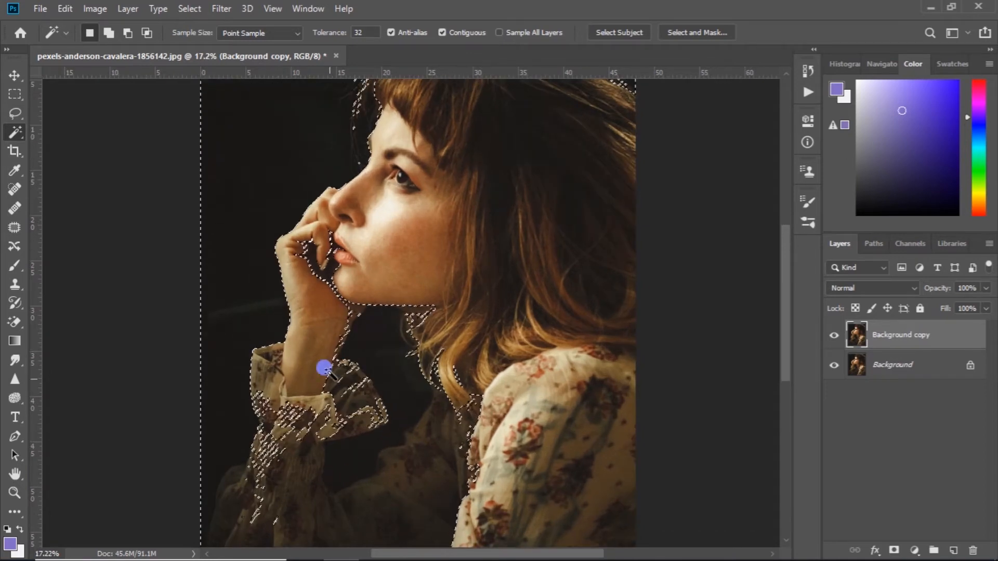
# Start a Pen path along the outer sleeve edge just below the cuff of the raised arm
pyautogui.press('p')
pyautogui.moveTo(284, 462); pyautogui.dragTo(268, 332)
pyautogui.scroll(4, 279, 296)
pyautogui.click(274, 260)
pyautogui.scroll(6, 281, 287)
pyautogui.click(277, 267)
pyautogui.click(278, 277)
# Continue the Pen path down the outer edge of the dark sleeve to the image's lower border
pyautogui.moveTo(260, 368); pyautogui.dragTo(258, 327)
pyautogui.moveTo(228, 334); pyautogui.dragTo(205, 340)
pyautogui.moveTo(155, 395); pyautogui.dragTo(185, 403)
pyautogui.moveTo(149, 474); pyautogui.dragTo(189, 315)
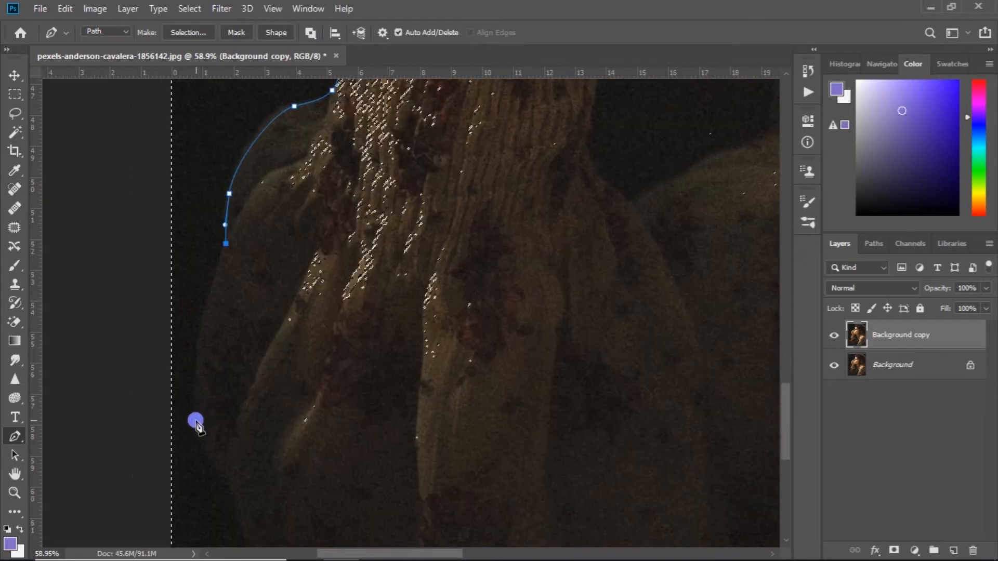
pyautogui.moveTo(195, 420); pyautogui.dragTo(205, 458)
pyautogui.moveTo(230, 505); pyautogui.dragTo(173, 293)
# Route the path outside the image's lower and right borders, and bring it back across the hair above the shoulder
pyautogui.scroll(-6, 205, 403)
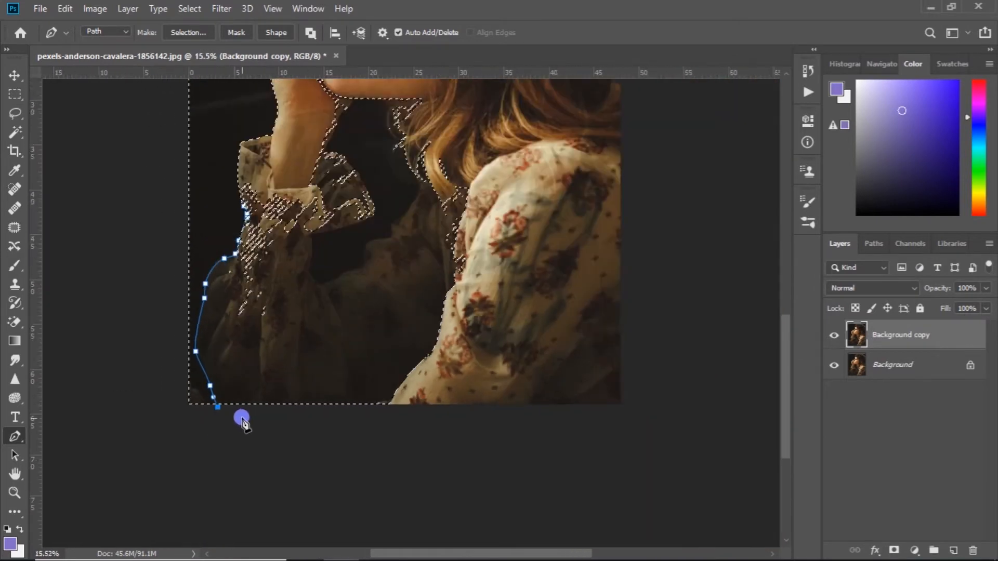
pyautogui.moveTo(525, 445); pyautogui.dragTo(558, 438)
pyautogui.moveTo(611, 227); pyautogui.dragTo(571, 287)
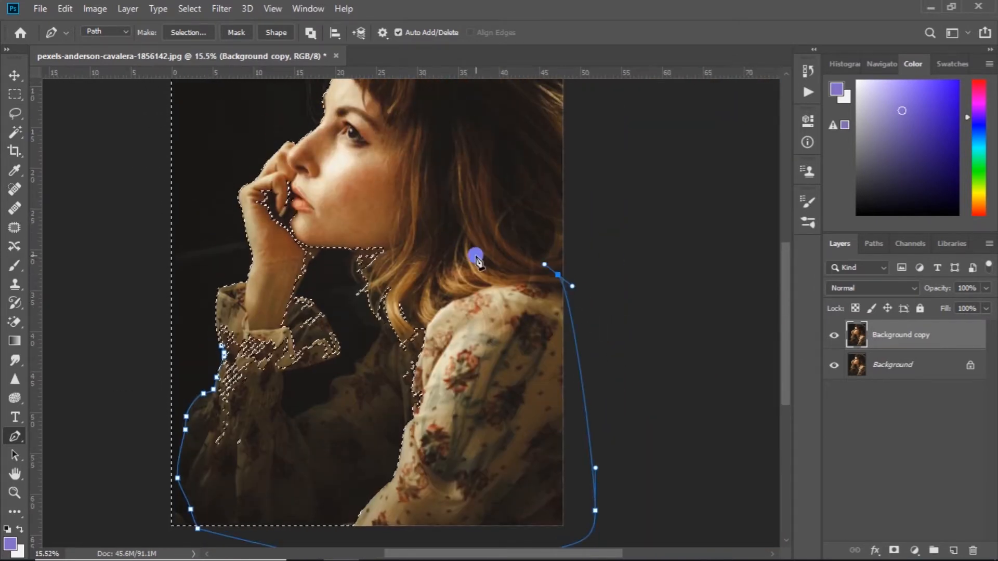
pyautogui.scroll(2, 436, 291)
pyautogui.click(381, 283)
# Trace the path along the dark far sleeve, through the elbow gap and up the inner edge of the raised sleeve
pyautogui.scroll(2, 368, 341)
pyautogui.moveTo(377, 311); pyautogui.dragTo(358, 368)
pyautogui.moveTo(328, 399); pyautogui.dragTo(322, 416)
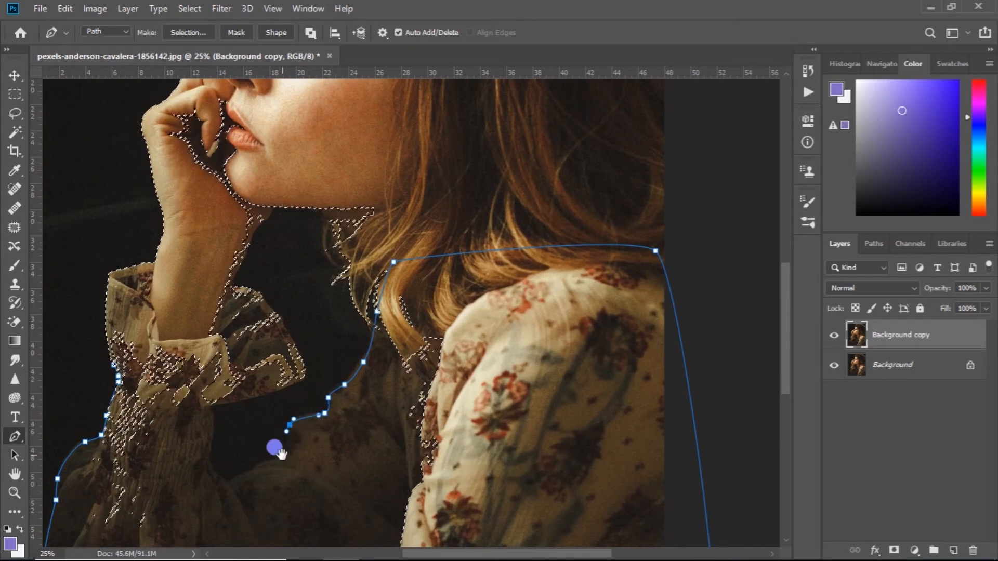
pyautogui.moveTo(275, 447); pyautogui.dragTo(314, 380)
pyautogui.click(235, 385)
pyautogui.click(242, 356)
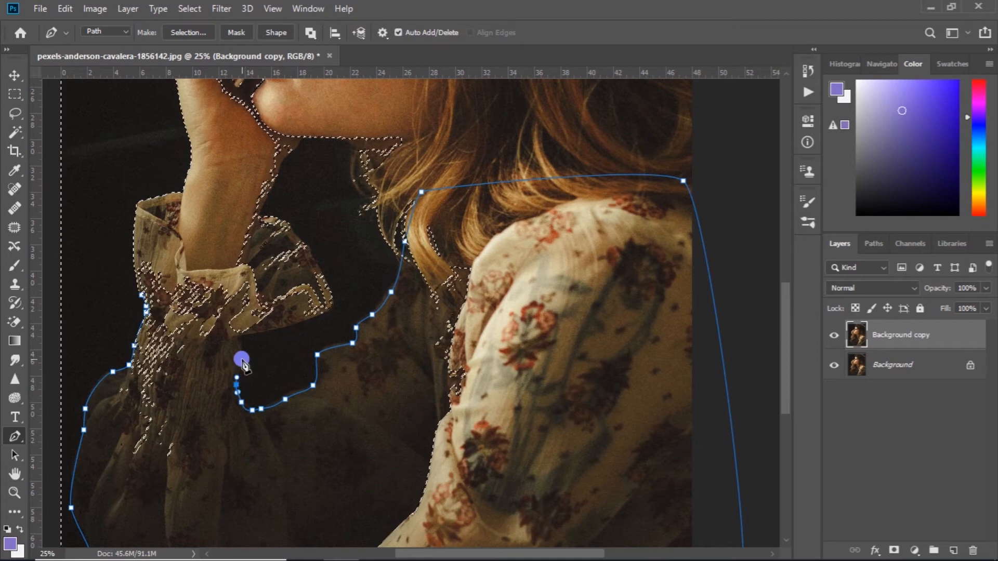
# Trace the path along the lower edge of the ruffled cuff and around its tip
pyautogui.scroll(1, 240, 357)
pyautogui.click(239, 323)
pyautogui.moveTo(320, 309); pyautogui.dragTo(376, 276)
pyautogui.scroll(1, 370, 236)
pyautogui.click(358, 322)
pyautogui.click(331, 277)
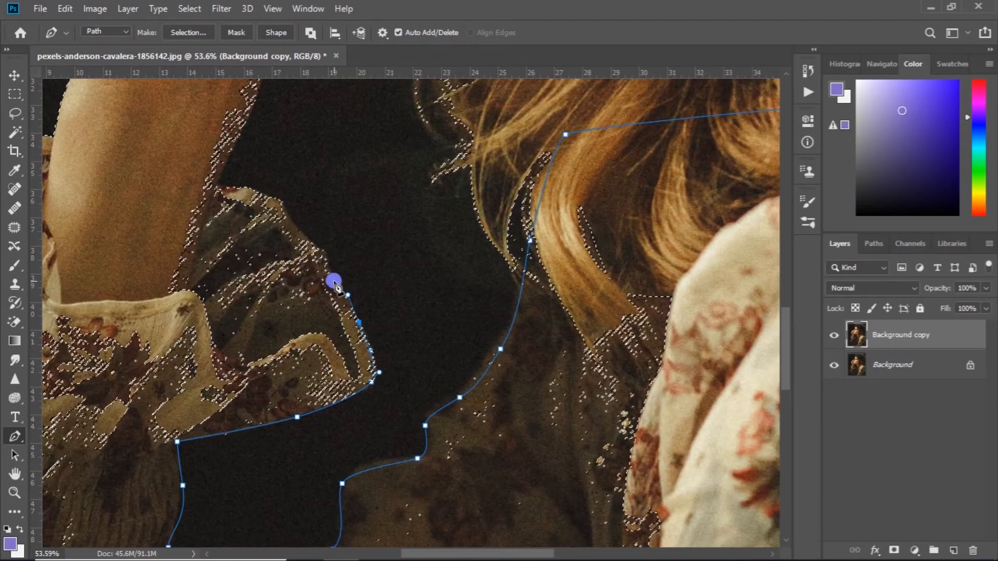
# Continue the path along the upper edge of the ruffled cuff to the wrist
pyautogui.scroll(2, 334, 282)
pyautogui.click(321, 325)
pyautogui.click(301, 307)
pyautogui.scroll(1, 300, 311)
pyautogui.click(298, 320)
pyautogui.click(282, 310)
pyautogui.scroll(1, 247, 291)
pyautogui.click(239, 314)
# Trace the path up the inner edge of the wrist and forearm to the chin
pyautogui.scroll(1, 225, 339)
pyautogui.click(248, 337)
pyautogui.moveTo(263, 294); pyautogui.dragTo(247, 360)
pyautogui.moveTo(264, 317); pyautogui.dragTo(272, 304)
pyautogui.moveTo(285, 281); pyautogui.dragTo(283, 368)
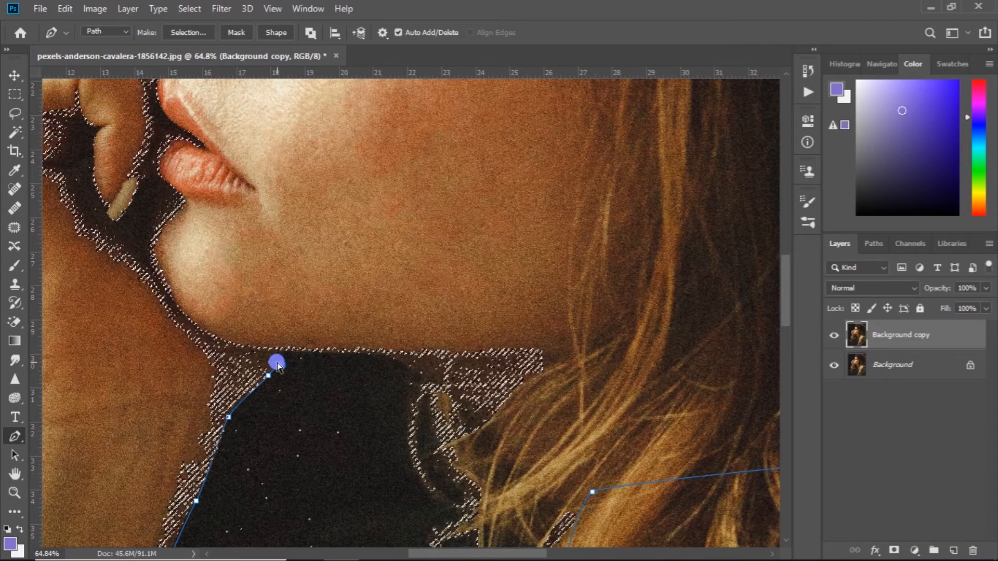
pyautogui.scroll(1, 282, 366)
# Trace the path beneath the chin, around the loose strands at the neck and up into the hair
pyautogui.click(283, 351)
pyautogui.click(413, 357)
pyautogui.click(472, 410)
pyautogui.moveTo(468, 460); pyautogui.dragTo(466, 472)
pyautogui.moveTo(507, 518); pyautogui.dragTo(462, 426)
pyautogui.scroll(-3, 519, 416)
pyautogui.moveTo(560, 339); pyautogui.dragTo(568, 309)
pyautogui.moveTo(575, 269); pyautogui.dragTo(571, 236)
# Carry the path across the cheek and above the lips to the curled fingers
pyautogui.scroll(-5, 561, 210)
pyautogui.moveTo(443, 118); pyautogui.dragTo(443, 169)
pyautogui.moveTo(442, 168); pyautogui.dragTo(384, 143)
pyautogui.click(307, 138)
pyautogui.click(236, 167)
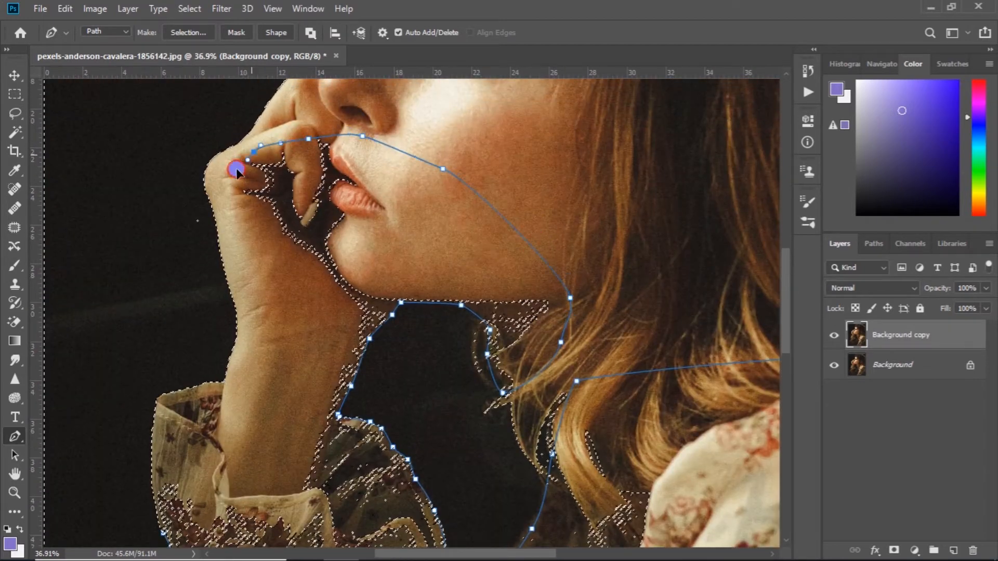
# Close the path through the hand and forearm to its start, and subtract its area from the background selection
pyautogui.moveTo(268, 426); pyautogui.dragTo(291, 264)
pyautogui.click(299, 275)
pyautogui.click(284, 300)
pyautogui.click(211, 285)
pyautogui.moveTo(194, 285); pyautogui.dragTo(192, 291)
pyautogui.click(187, 365)
pyautogui.hotkey('ctrl', 'alt', 'Return')
pyautogui.scroll(-4, 359, 396)
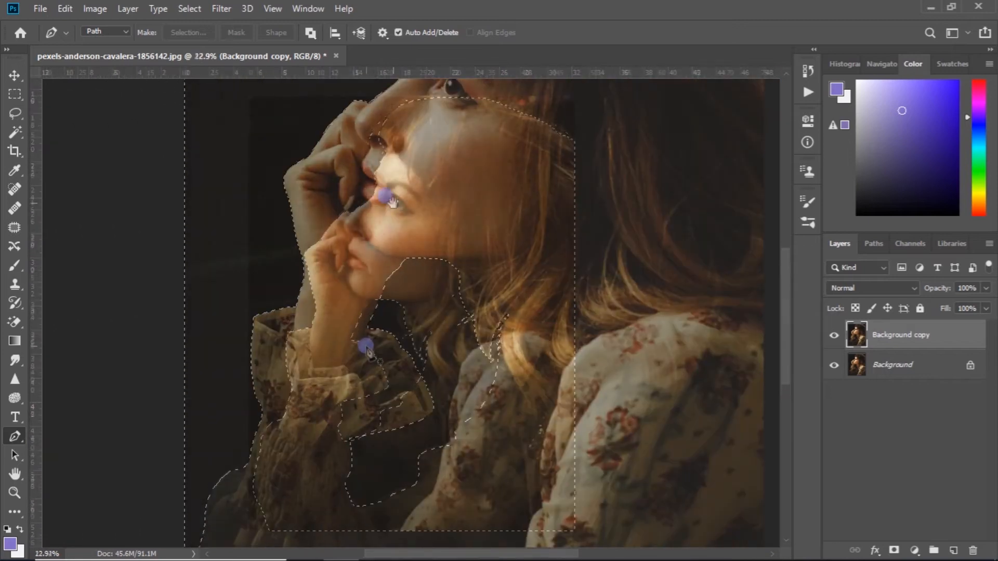
# Open the inverted selection in Select and Mask and set the Refine Edge brush size to 100
pyautogui.click(610, 32)
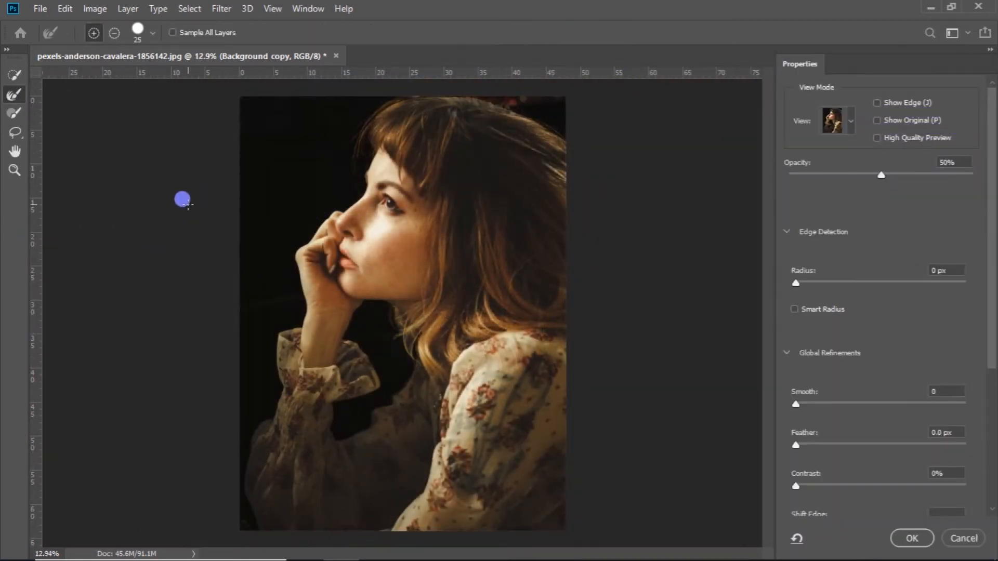
pyautogui.press(']')
pyautogui.press(']')
pyautogui.press(']')
pyautogui.press(']')
pyautogui.press(']')
pyautogui.press(']')
pyautogui.press(']')
pyautogui.press(']')
# Refine the hair edges along the fringe and the top of the head with the Refine Edge brush
pyautogui.scroll(4, 381, 149)
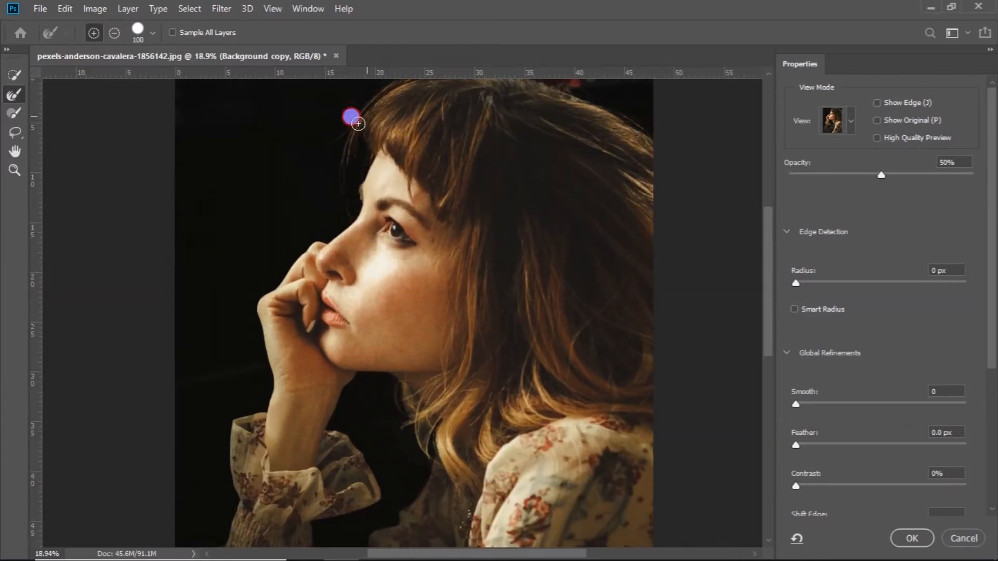
pyautogui.scroll(5, 500, 98)
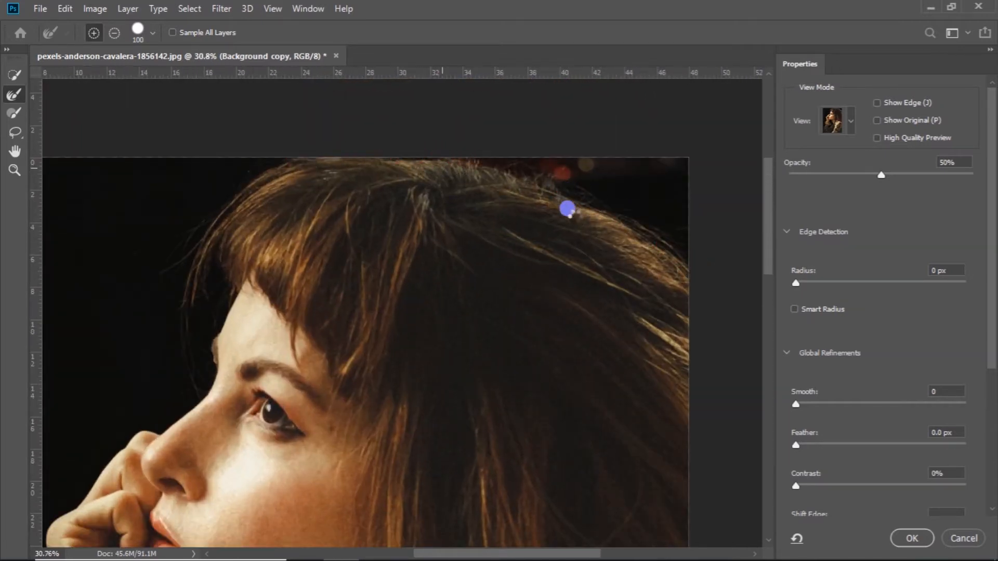
pyautogui.scroll(-1, 570, 210)
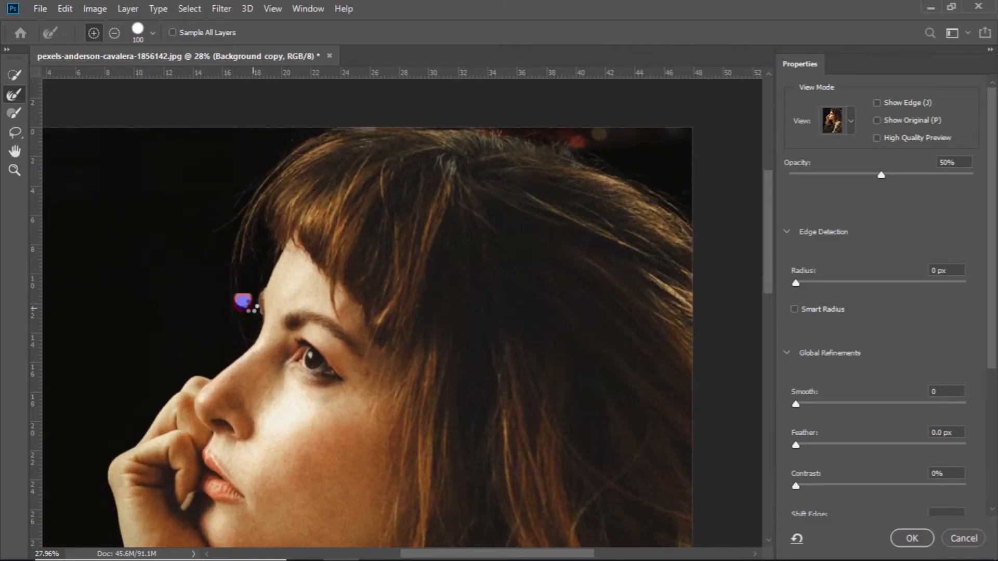
# Refine the edges of the loose hair strands below the chin with the Refine Edge brush
pyautogui.scroll(-7, 288, 264)
pyautogui.scroll(7, 367, 349)
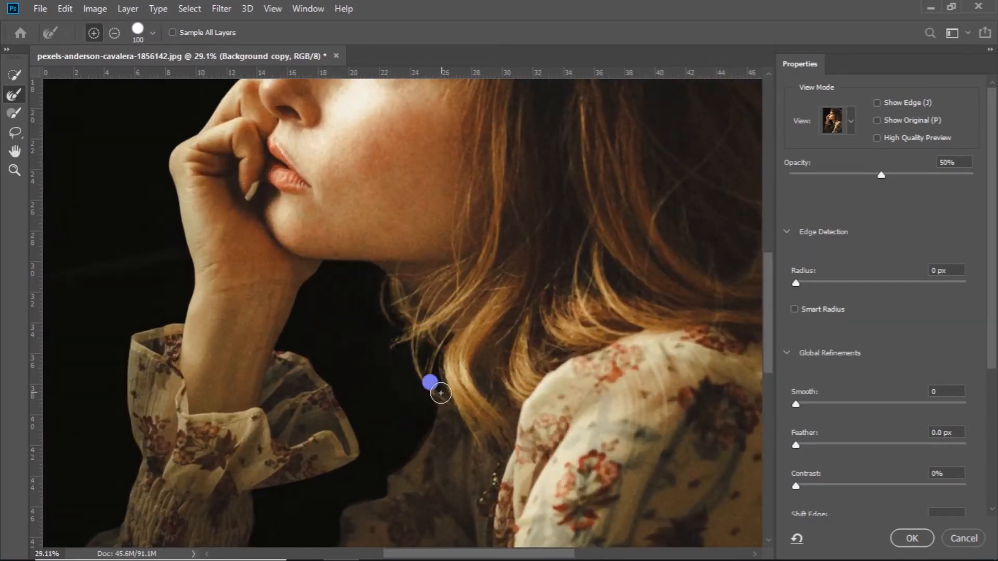
pyautogui.scroll(3, 406, 362)
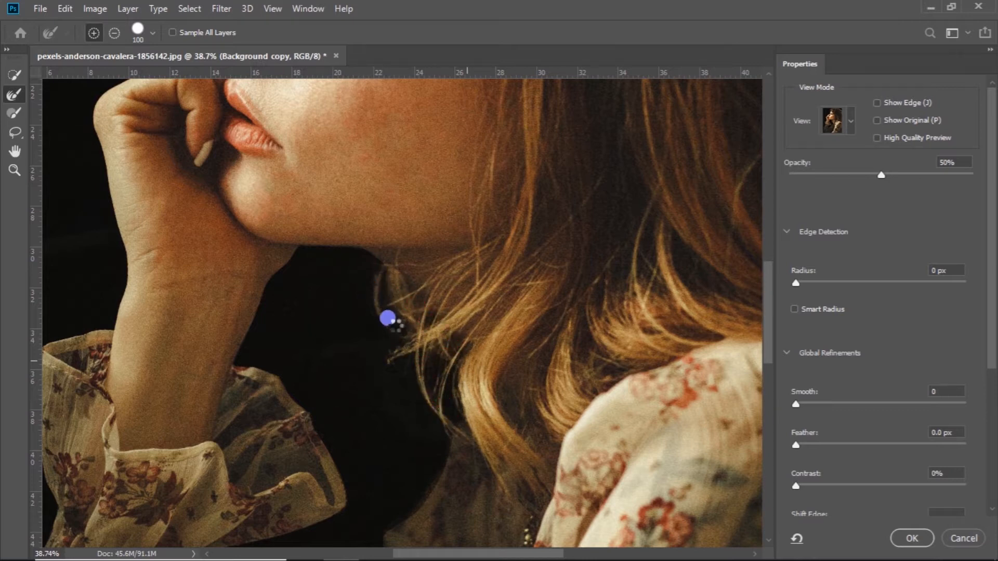
pyautogui.scroll(-1, 395, 324)
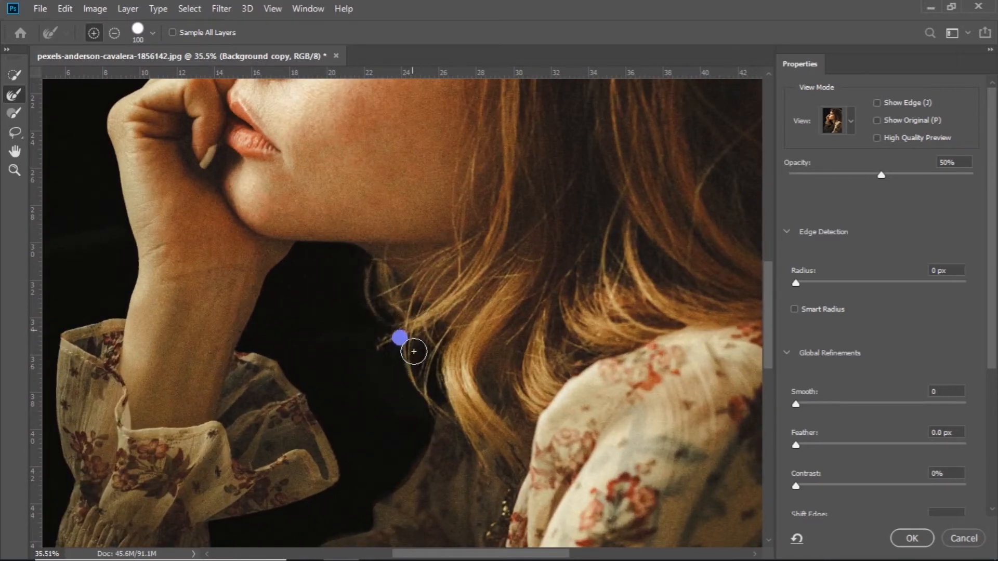
# Set the selection's Feather to 0.9 px and Smooth to 2
pyautogui.scroll(-4, 430, 335)
pyautogui.click(800, 445)
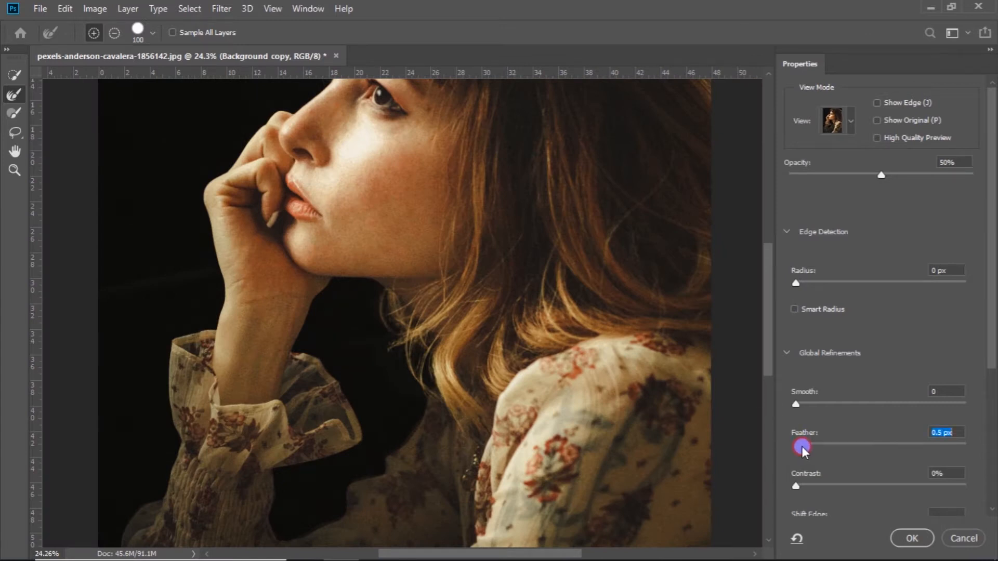
pyautogui.moveTo(804, 447); pyautogui.dragTo(805, 446)
pyautogui.scroll(-5, 987, 457)
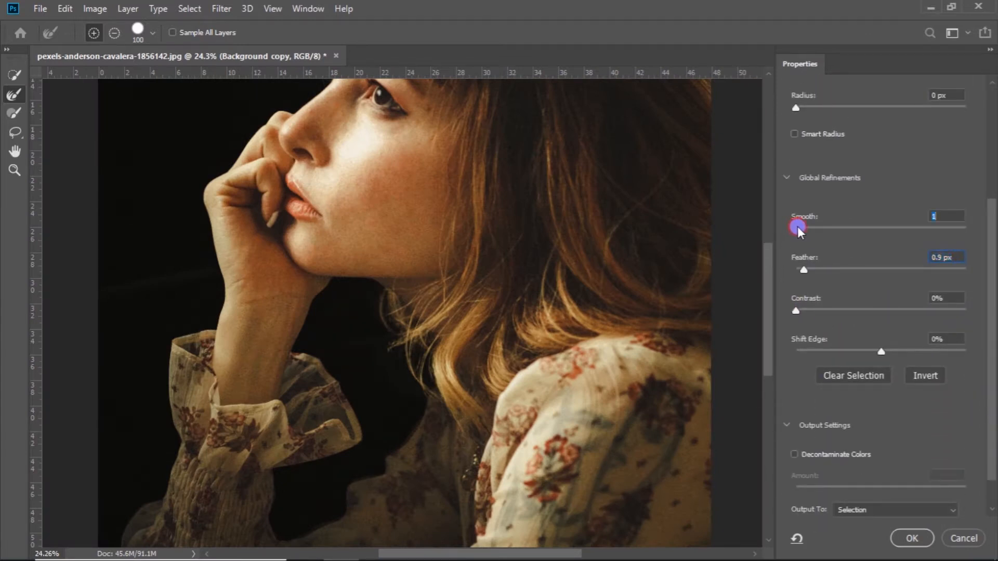
# Output the refined selection to a new layer and hide the original Background layer
pyautogui.click(894, 510)
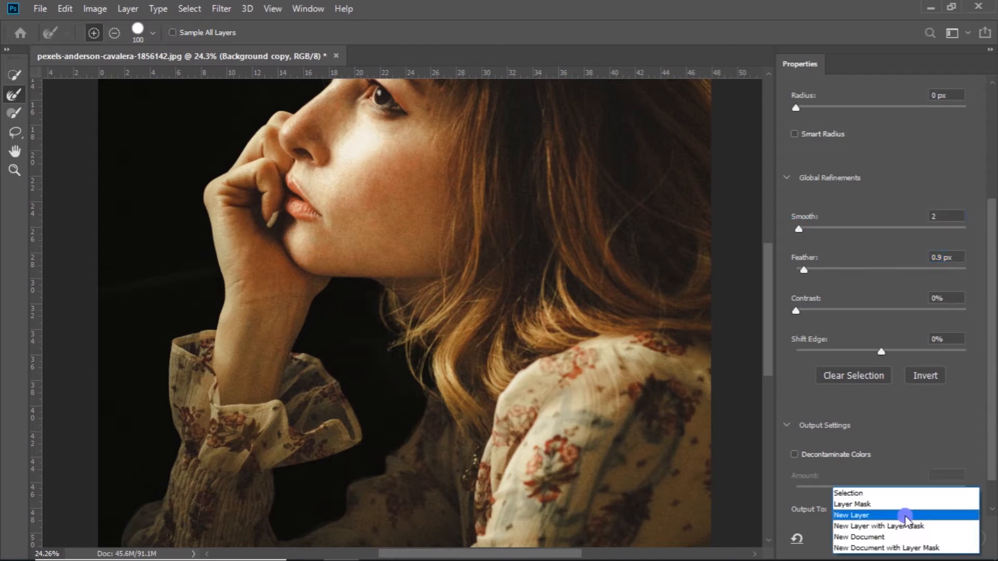
pyautogui.click(918, 459)
pyautogui.click(917, 539)
pyautogui.click(833, 395)
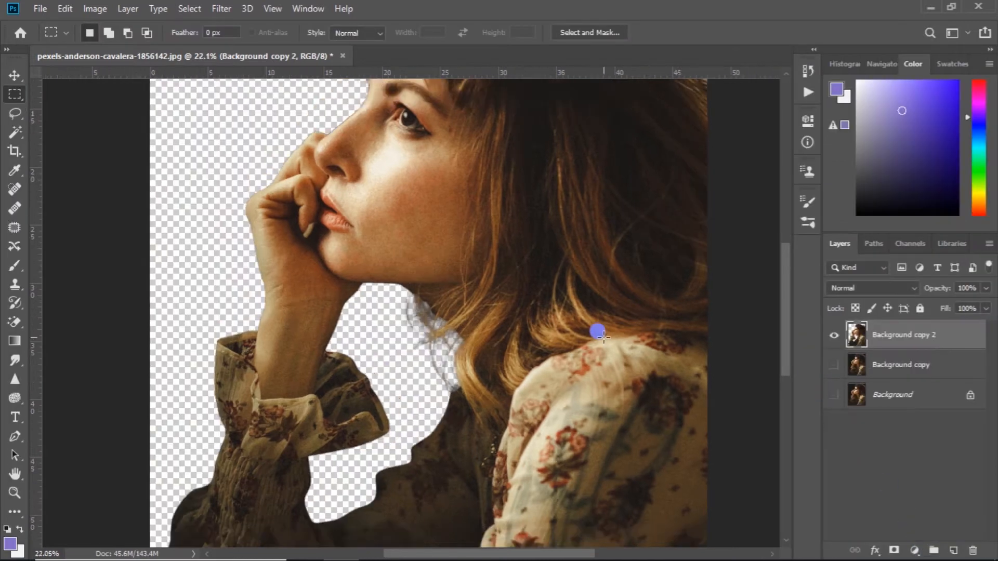
# Duplicate the Background copy 2 cutout layer twice to strengthen the hair edges
pyautogui.scroll(-4, 597, 330)
pyautogui.scroll(3, 438, 216)
pyautogui.click(833, 366)
pyautogui.click(832, 365)
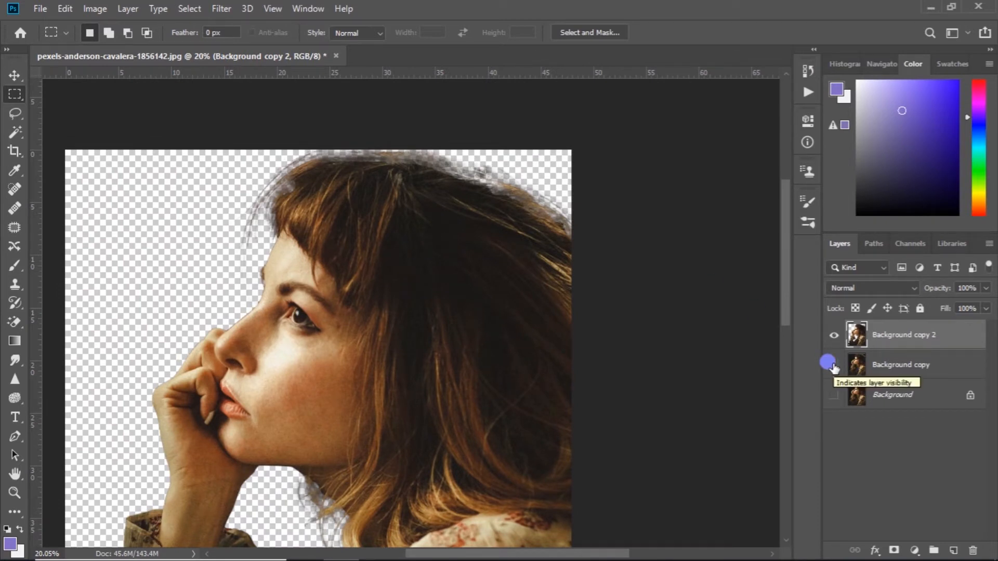
pyautogui.scroll(-3, 547, 354)
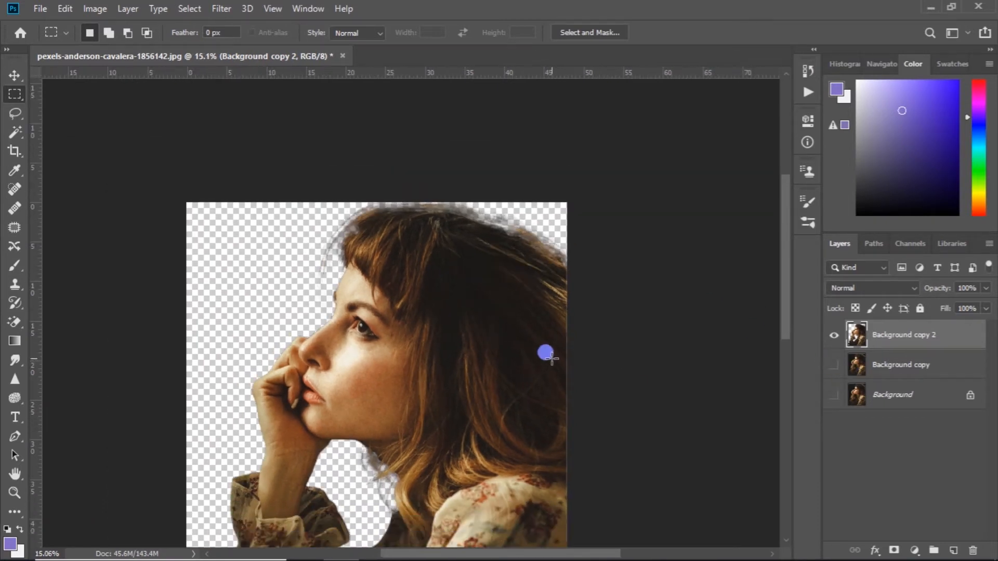
pyautogui.hotkey('ctrl', 'j')
pyautogui.hotkey('ctrl', 'j')
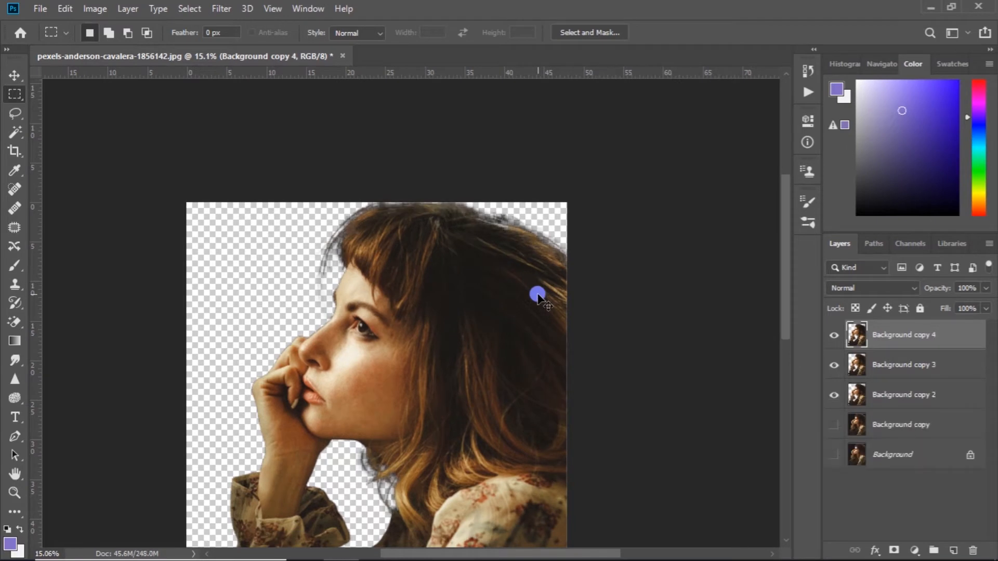
# Merge the three stacked cutout layers of the woman into a single layer
pyautogui.scroll(1, 530, 244)
pyautogui.click(888, 397)
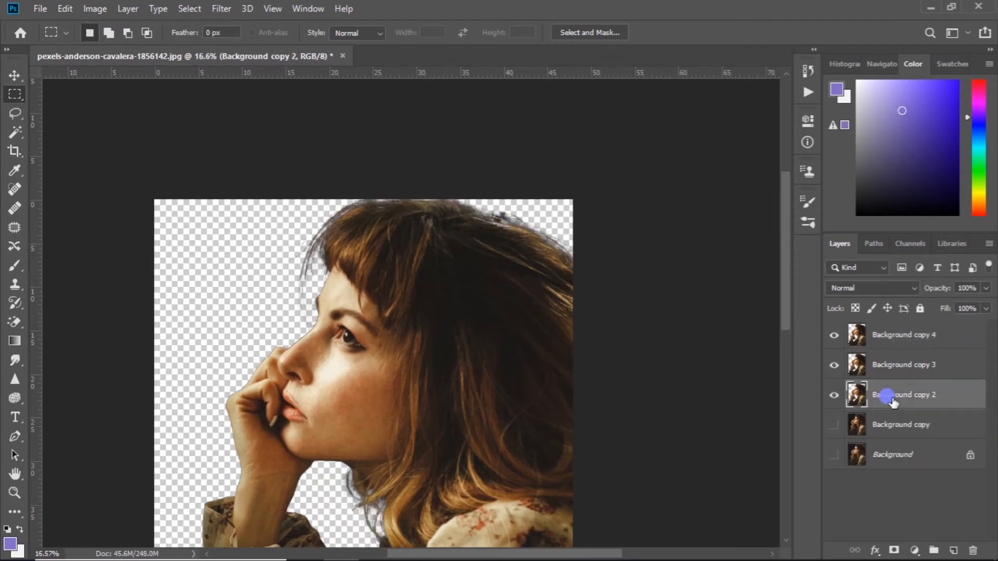
pyautogui.click(904, 338)
pyautogui.keyDown('shift'); pyautogui.click(913, 395); pyautogui.keyUp('shift')
pyautogui.hotkey('ctrl', 'e')
pyautogui.scroll(8, 506, 218)
pyautogui.scroll(-5, 506, 218)
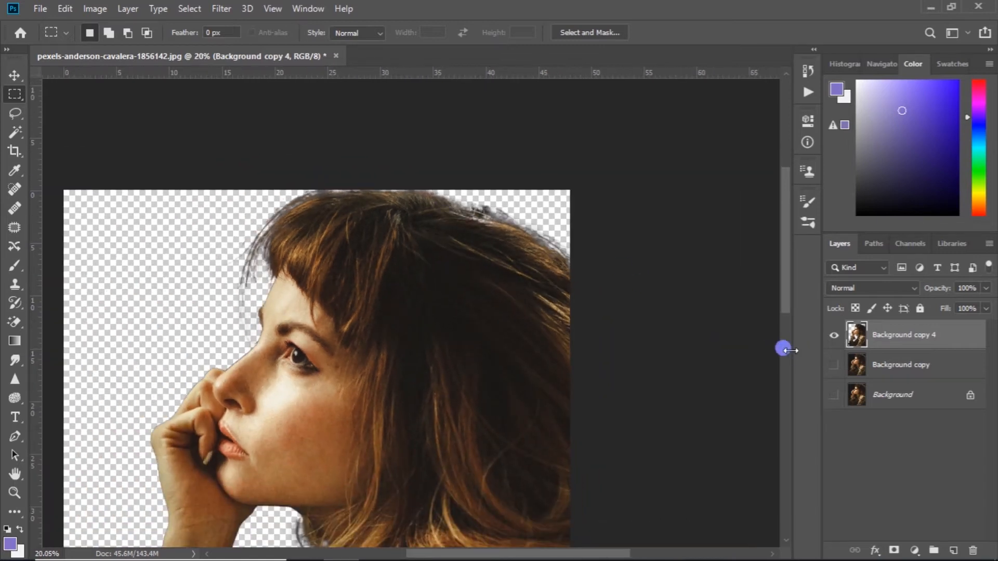
pyautogui.scroll(-3, 568, 330)
pyautogui.scroll(-1, 541, 355)
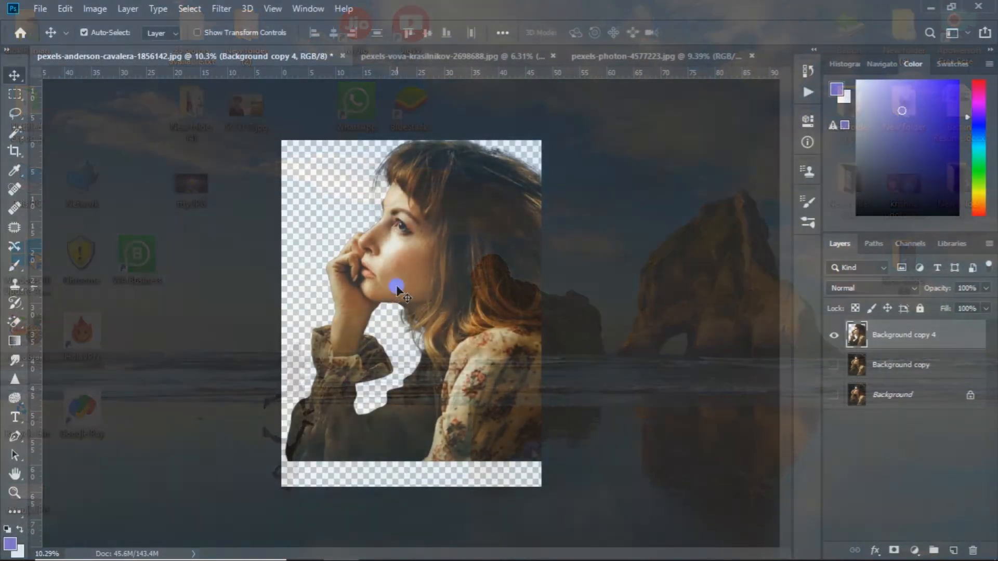
# Bring the woman's cutout into the pexels-photon-4577223.jpg document and align it to the canvas's lower-right corner
pyautogui.moveTo(396, 284); pyautogui.dragTo(629, 60)
pyautogui.moveTo(580, 168); pyautogui.dragTo(498, 287)
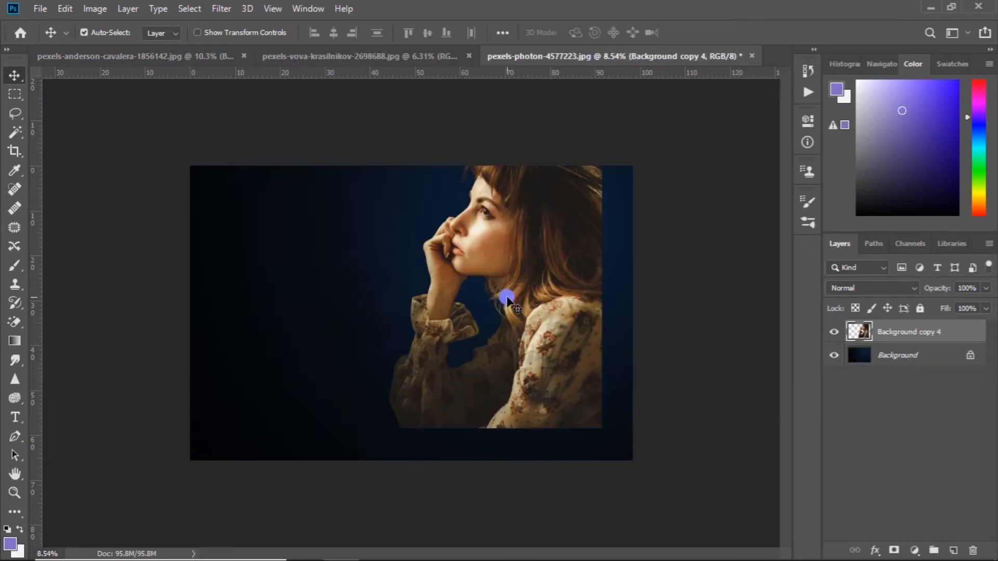
pyautogui.hotkey('ctrl', 't')
pyautogui.moveTo(527, 326); pyautogui.dragTo(575, 370)
pyautogui.scroll(1, 570, 306)
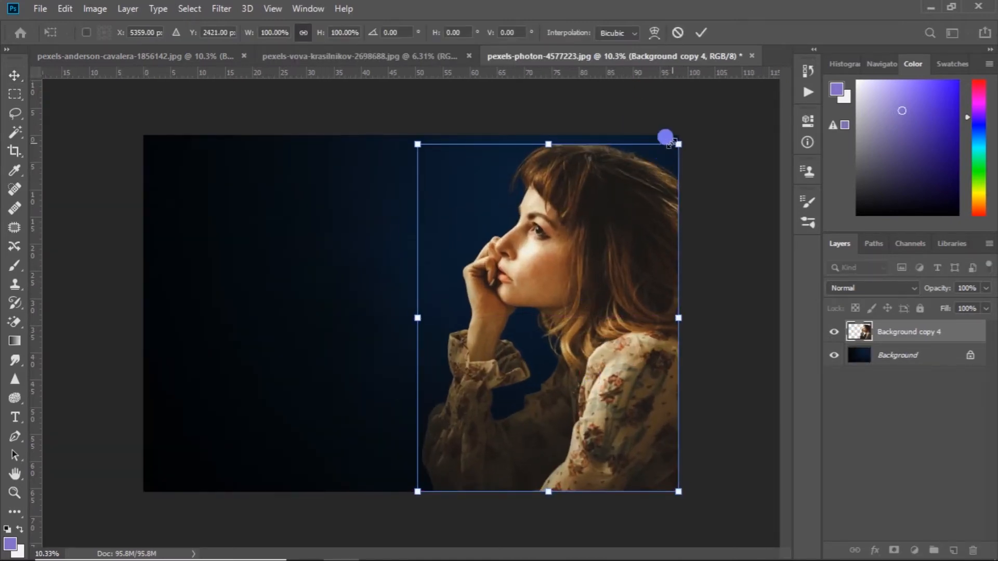
# Scale the woman's cutout down proportionally, keeping it against the canvas's lower-right corner
pyautogui.moveTo(677, 146); pyautogui.dragTo(668, 160)
pyautogui.moveTo(588, 348); pyautogui.dragTo(599, 363)
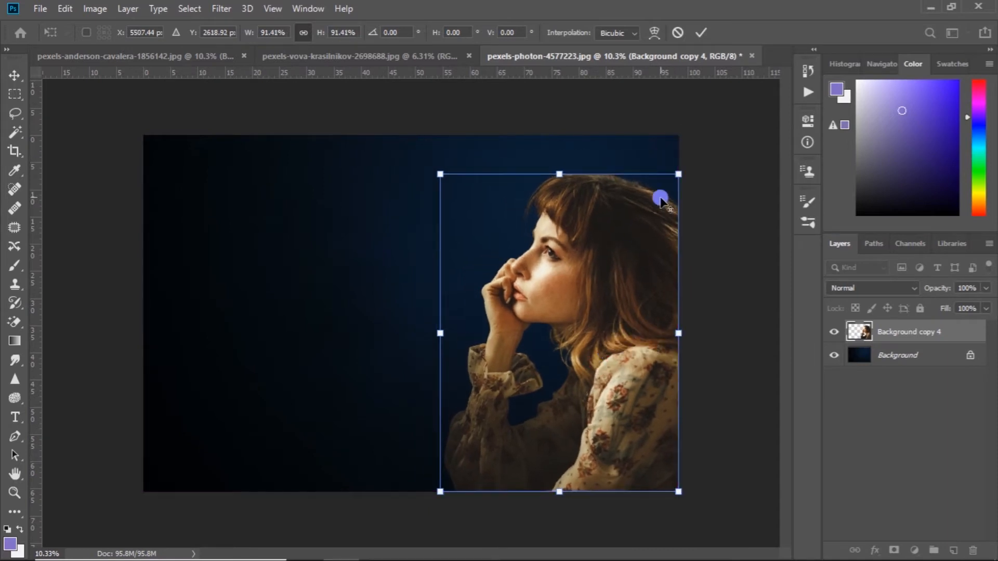
pyautogui.moveTo(440, 175); pyautogui.dragTo(462, 211)
pyautogui.moveTo(557, 373); pyautogui.dragTo(568, 386)
pyautogui.doubleClick(565, 379)
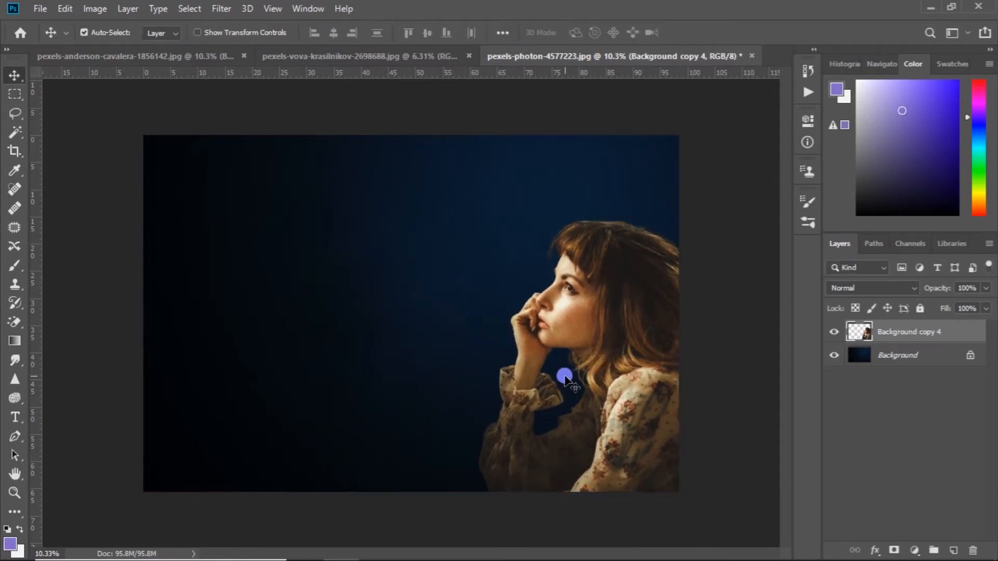
# Bring the teal texture from the pexels-vova-krasilnikov-2698688.jpg document into the pexels-photon-4577223.jpg composition
pyautogui.click(410, 55)
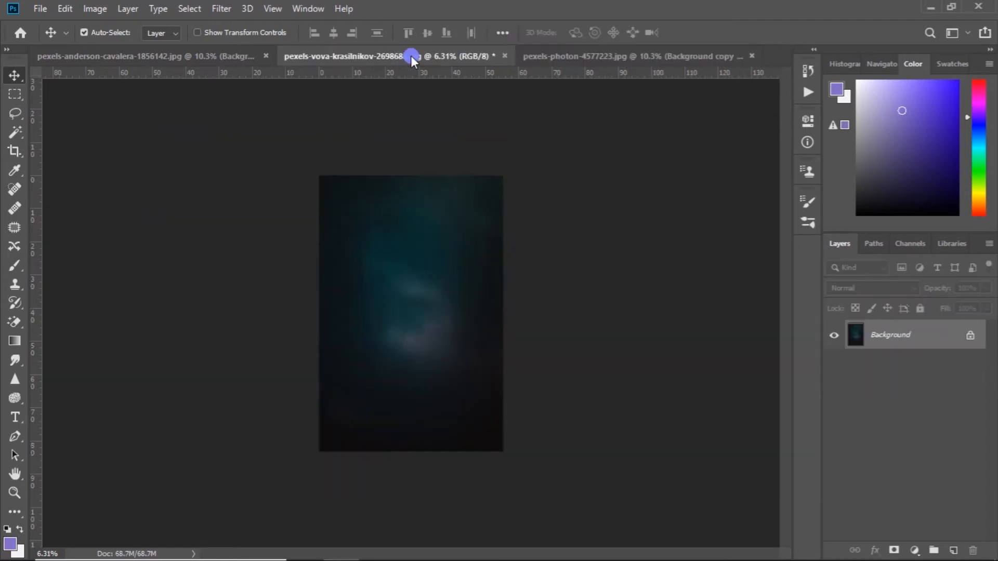
pyautogui.moveTo(382, 239); pyautogui.dragTo(601, 75)
pyautogui.moveTo(397, 243); pyautogui.dragTo(385, 283)
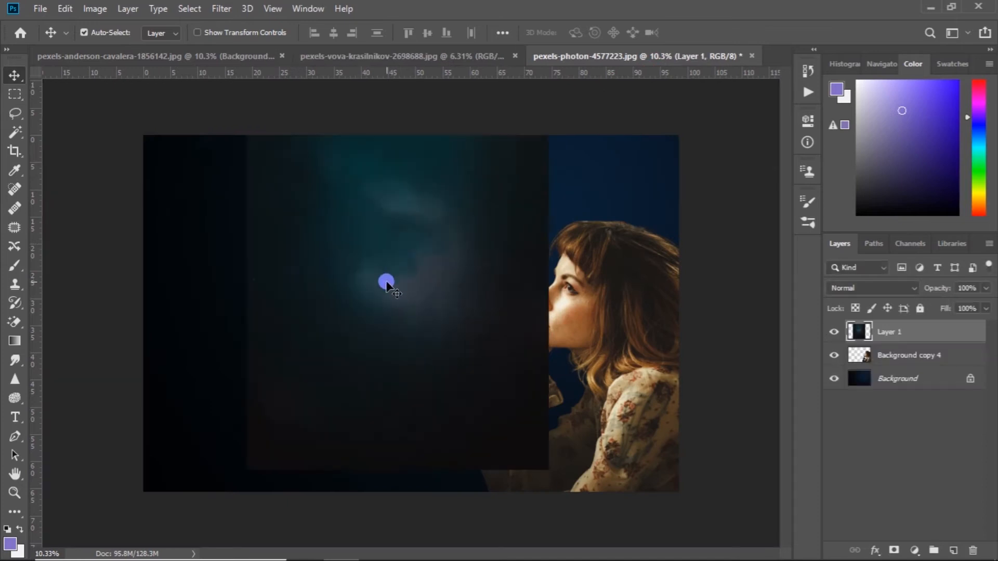
# Rotate the teal texture layer to landscape orientation and enlarge it to cover the whole canvas
pyautogui.hotkey('ctrl', 't')
pyautogui.hotkey('ctrl', '0')
pyautogui.rightClick(488, 399)
pyautogui.click(509, 525)
pyautogui.rightClick(507, 486)
pyautogui.click(514, 510)
pyautogui.moveTo(532, 450); pyautogui.dragTo(611, 107)
pyautogui.moveTo(464, 274); pyautogui.dragTo(451, 334)
pyautogui.scroll(2, 442, 333)
pyautogui.moveTo(580, 203); pyautogui.dragTo(615, 178)
pyautogui.moveTo(515, 286); pyautogui.dragTo(552, 263)
pyautogui.press('Return')
# Move the woman's layer above the teal texture layer and hide the texture layer
pyautogui.moveTo(883, 356); pyautogui.dragTo(882, 325)
pyautogui.scroll(-1, 703, 359)
pyautogui.click(834, 358)
pyautogui.click(834, 358)
pyautogui.click(834, 358)
pyautogui.click(833, 357)
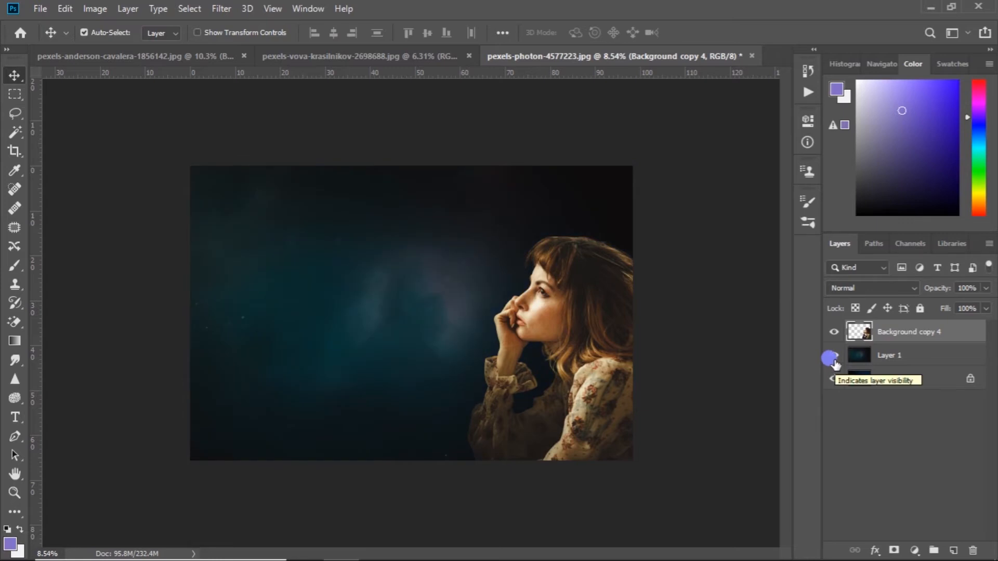
pyautogui.click(833, 357)
# Place the Instagram color icon image on the dark area ahead of the woman's gaze and enlarge it
pyautogui.scroll(3, 490, 328)
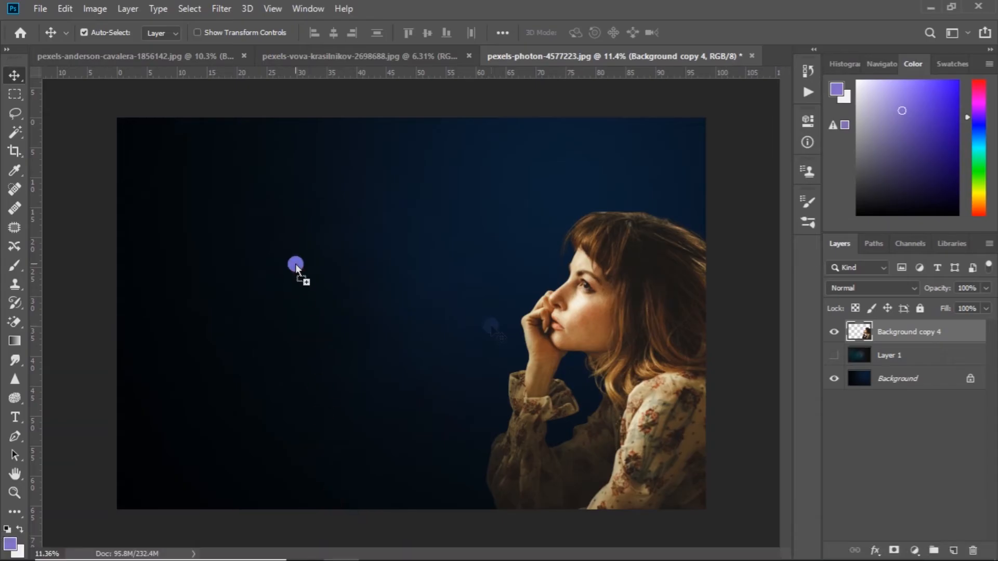
pyautogui.moveTo(296, 265); pyautogui.dragTo(316, 293)
pyautogui.moveTo(434, 317); pyautogui.dragTo(314, 229)
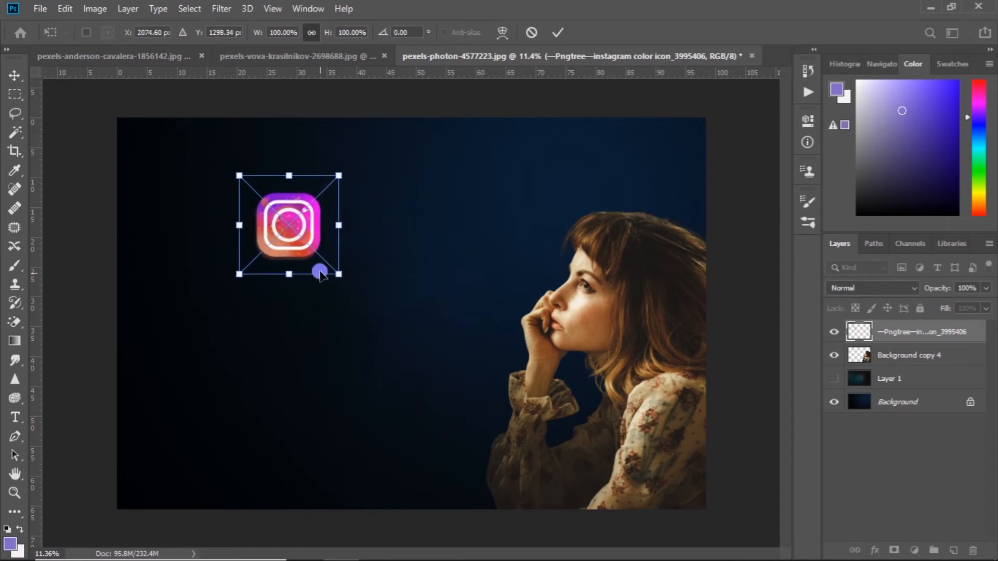
pyautogui.hotkey('ctrl', '+')
pyautogui.moveTo(327, 268); pyautogui.dragTo(312, 253)
pyautogui.press('Return')
pyautogui.hotkey('ctrl', '-')
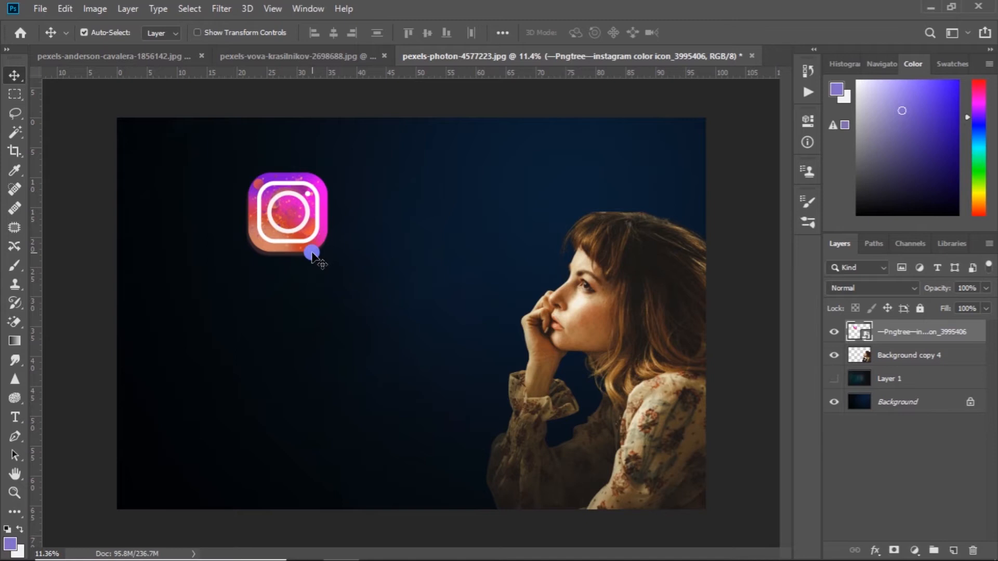
# Add a pink gradient Outer Glow in Screen mode to the Instagram icon layer
pyautogui.rightClick(922, 333)
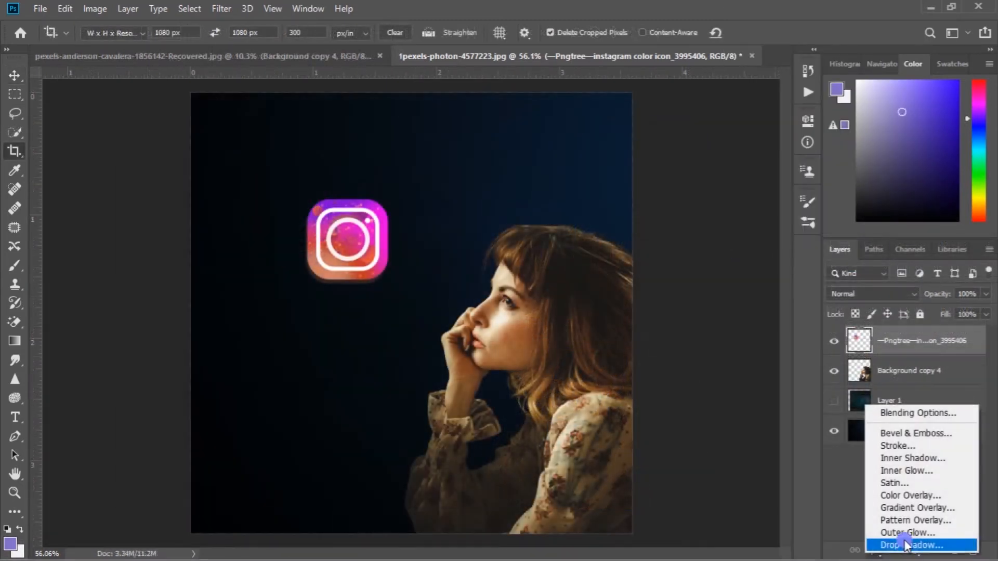
pyautogui.click(907, 531)
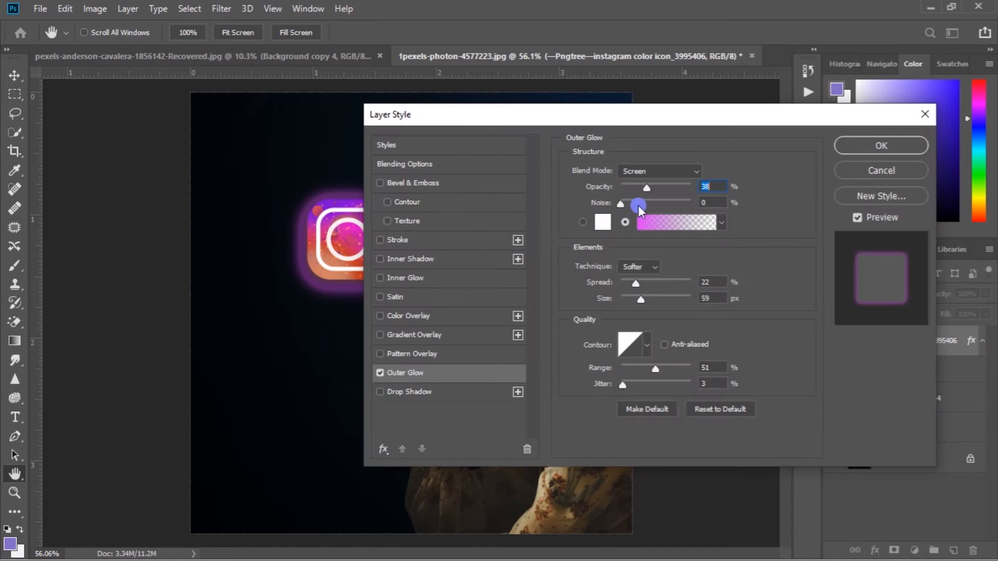
pyautogui.moveTo(642, 115); pyautogui.dragTo(679, 114)
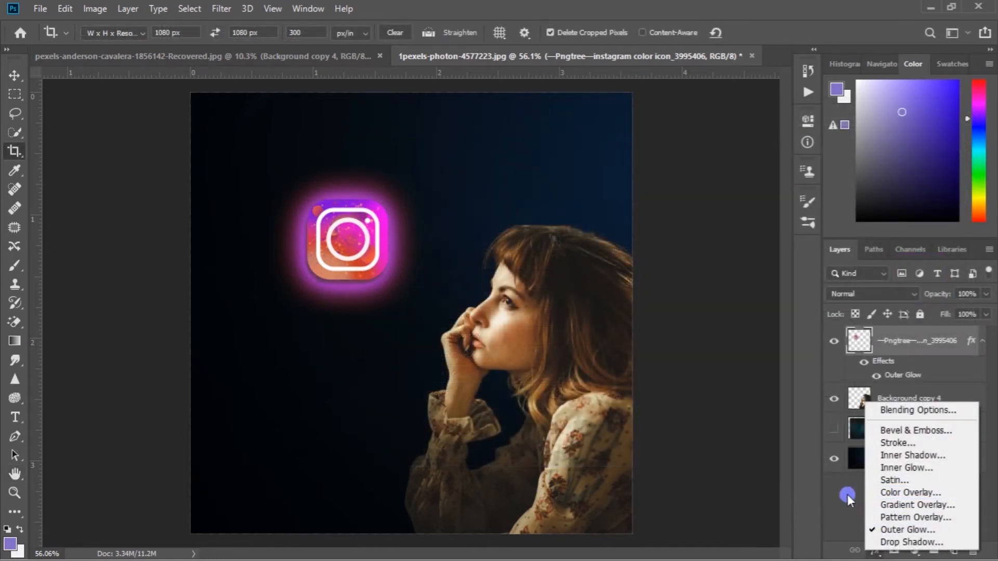
pyautogui.click(841, 493)
# Add a Solid Color fill layer in dark purple (680b67) above the Instagram icon
pyautogui.click(914, 550)
pyautogui.click(907, 291)
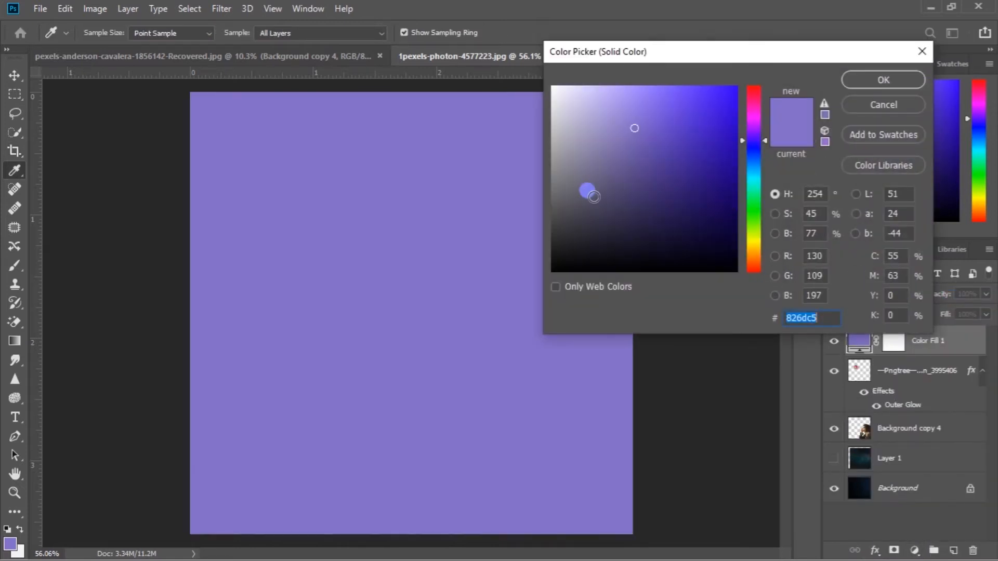
pyautogui.moveTo(763, 127); pyautogui.dragTo(762, 121)
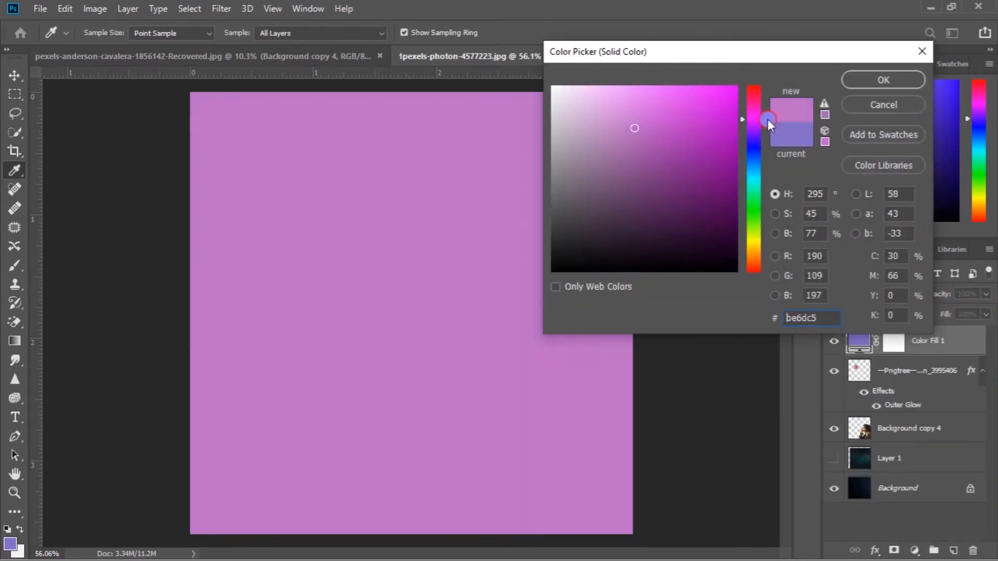
pyautogui.click(721, 137)
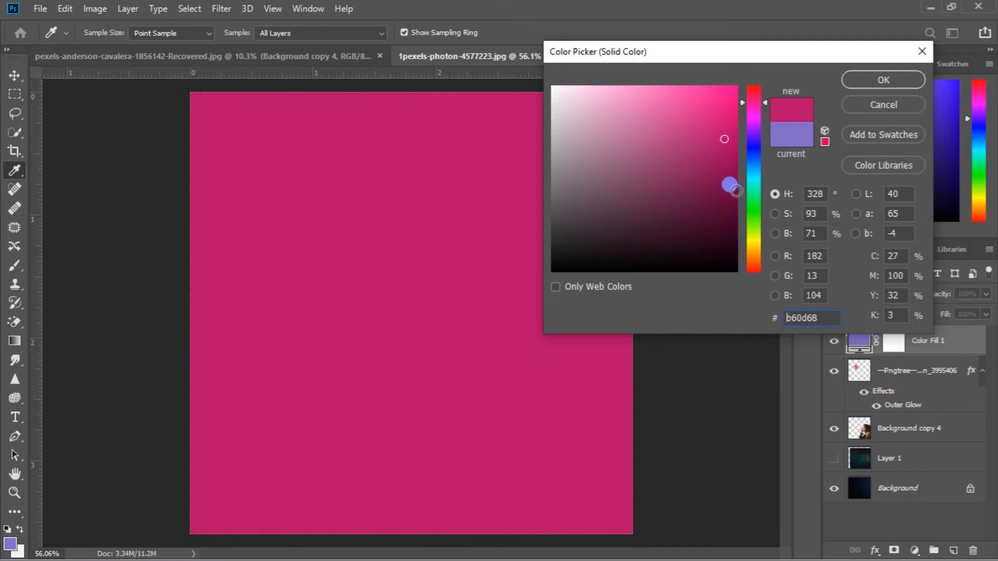
pyautogui.click(717, 196)
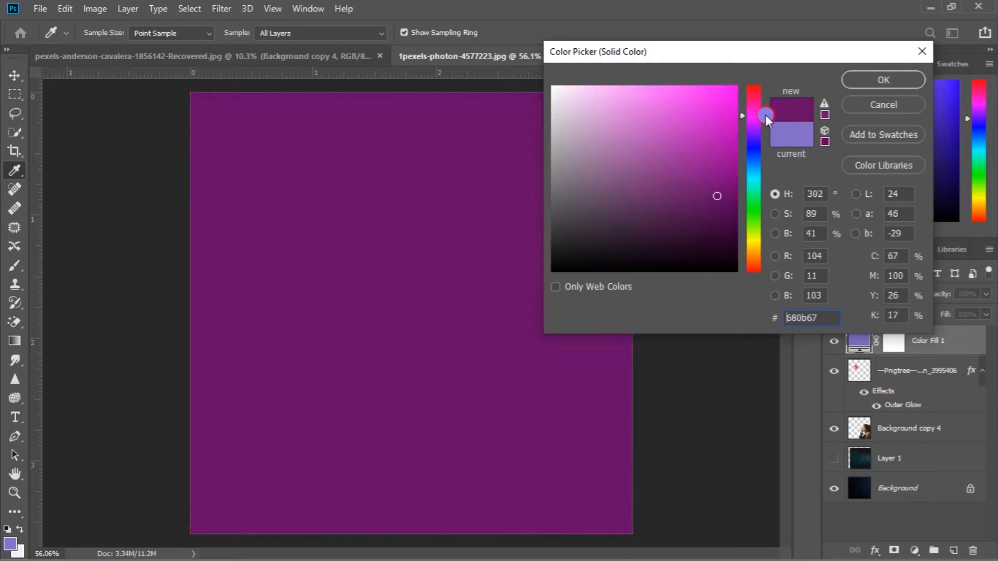
pyautogui.click(884, 79)
# Invert the purple fill layer's mask to black to conceal the fill
pyautogui.press('c')
pyautogui.click(833, 341)
pyautogui.click(833, 341)
pyautogui.click(833, 341)
pyautogui.click(833, 341)
pyautogui.hotkey('alt', 'BackSpace')
pyautogui.hotkey('ctrl', 'z')
pyautogui.hotkey('ctrl', 'i')
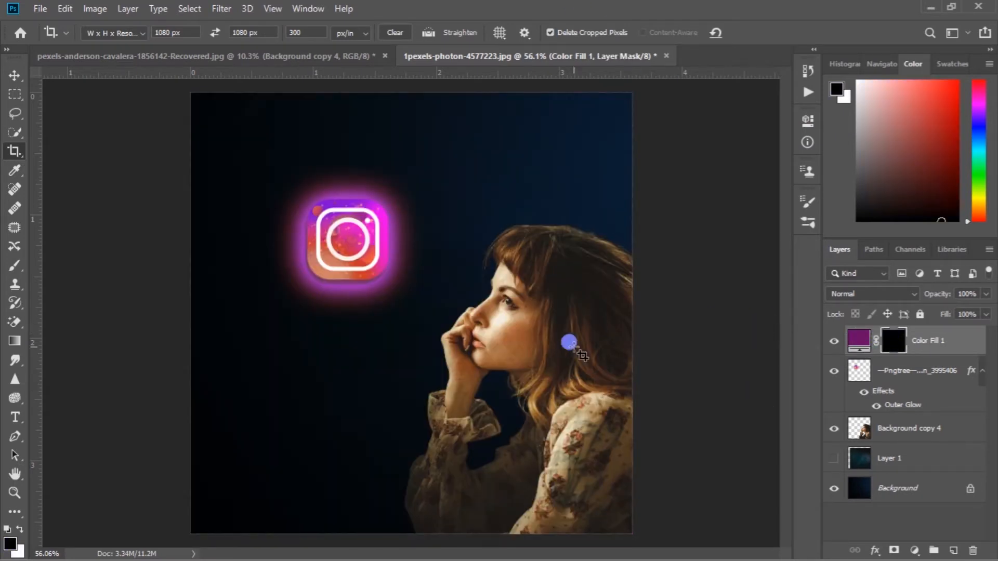
# Paint white on the fill mask over the woman's face and hand with a soft brush at 28% opacity
pyautogui.press('b')
pyautogui.scroll(8, 529, 323)
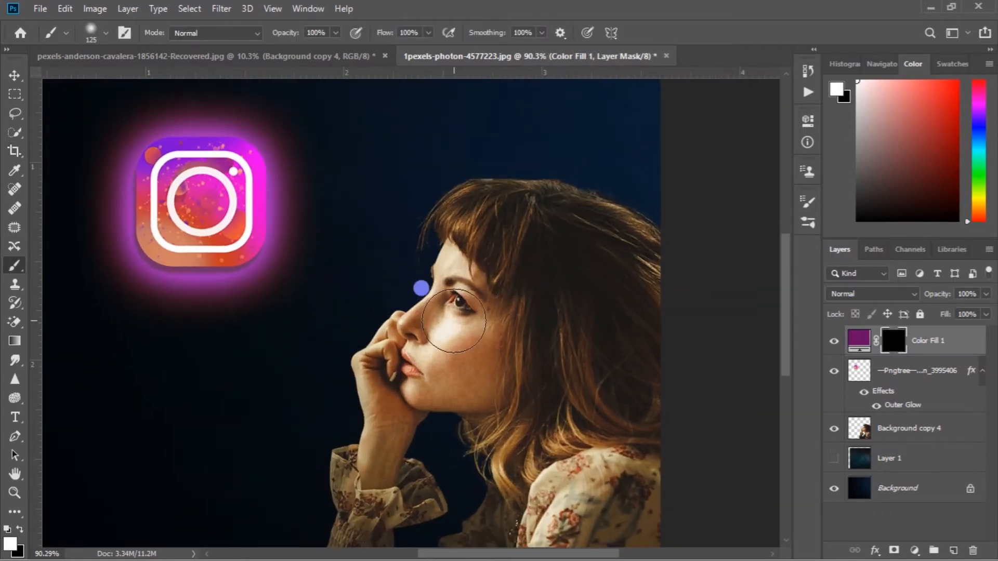
pyautogui.click(335, 33)
pyautogui.moveTo(335, 36); pyautogui.dragTo(289, 57)
pyautogui.moveTo(442, 334); pyautogui.dragTo(458, 310)
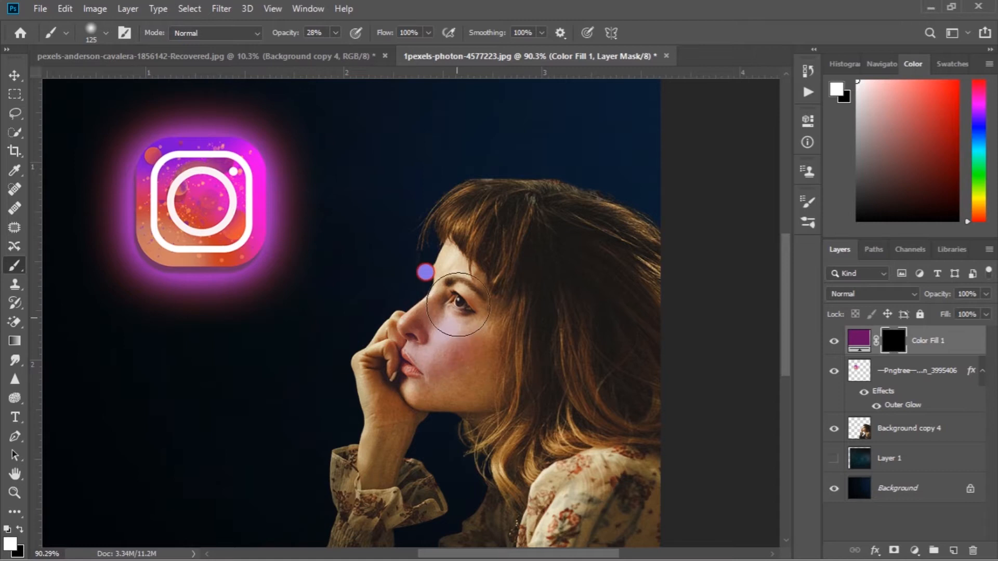
pyautogui.moveTo(407, 389)
pyautogui.mouseDown()
pyautogui.moveTo(384, 435)
pyautogui.moveTo(398, 331)
pyautogui.moveTo(458, 272)
pyautogui.mouseUp()
pyautogui.scroll(1, 455, 281)
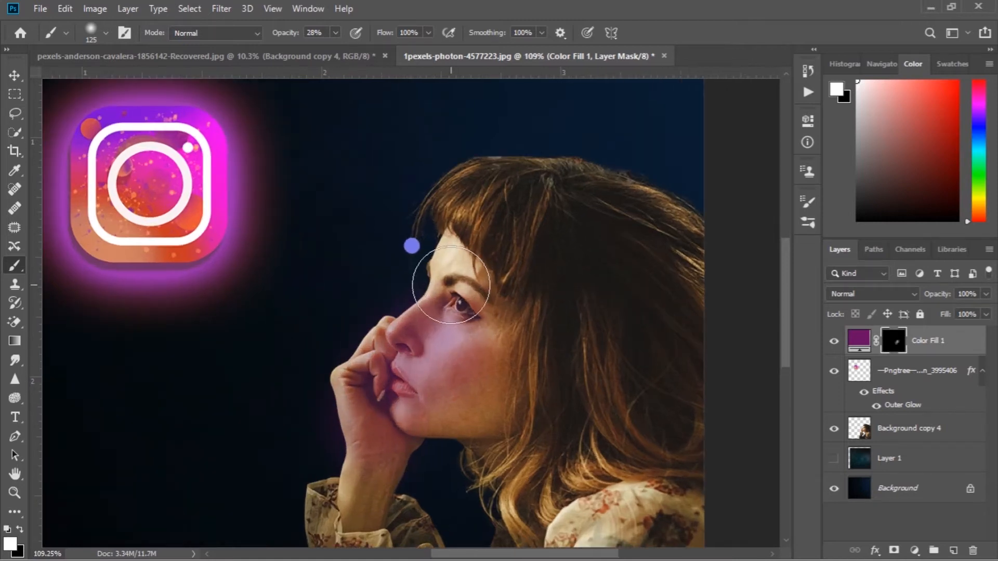
# Enlarge the brush to 250 and extend the purple light over the fringe, face, hand and sleeve on the mask
pyautogui.scroll(1, 480, 285)
pyautogui.press(']')
pyautogui.press(']')
pyautogui.press(']')
pyautogui.press(']')
pyautogui.press(']')
pyautogui.press(']')
pyautogui.press(']')
pyautogui.moveTo(483, 312); pyautogui.dragTo(434, 442)
pyautogui.scroll(-3, 401, 408)
pyautogui.moveTo(401, 409)
pyautogui.mouseDown()
pyautogui.moveTo(444, 274)
pyautogui.moveTo(391, 406)
pyautogui.moveTo(388, 442)
pyautogui.moveTo(340, 486)
pyautogui.mouseUp()
pyautogui.press(']')
pyautogui.scroll(2, 387, 446)
pyautogui.scroll(-5, 370, 378)
pyautogui.scroll(1, 367, 449)
pyautogui.scroll(-3, 378, 350)
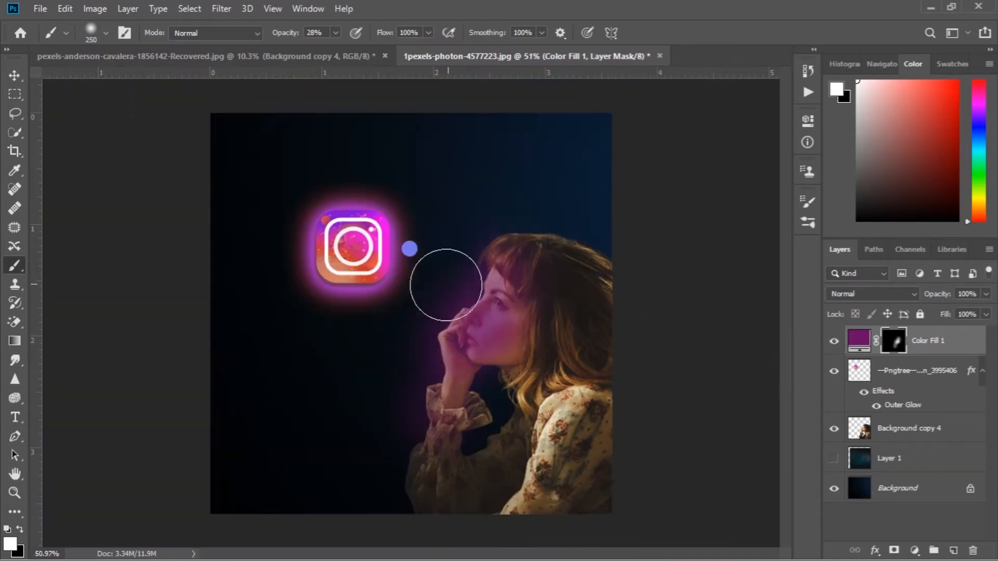
pyautogui.scroll(2, 438, 283)
pyautogui.scroll(-1, 508, 357)
pyautogui.scroll(1, 530, 343)
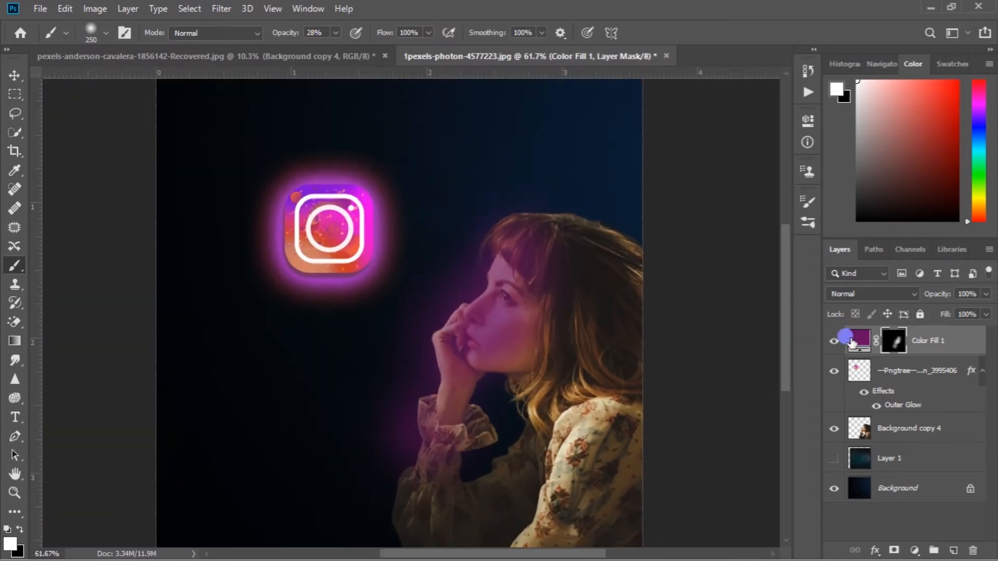
# Set the purple fill layer's blend mode to Pin Light and select its mask
pyautogui.click(873, 293)
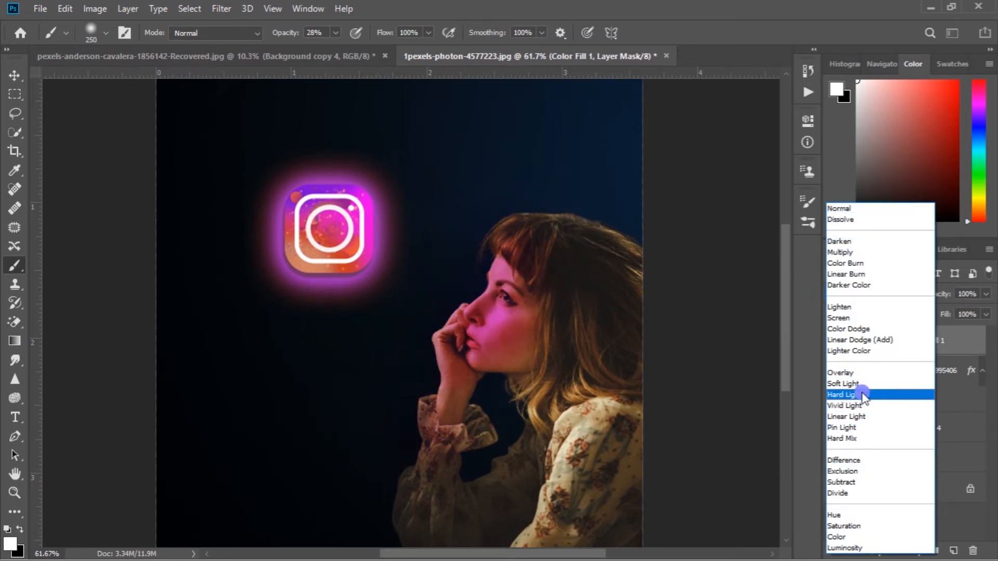
pyautogui.click(863, 432)
pyautogui.click(892, 341)
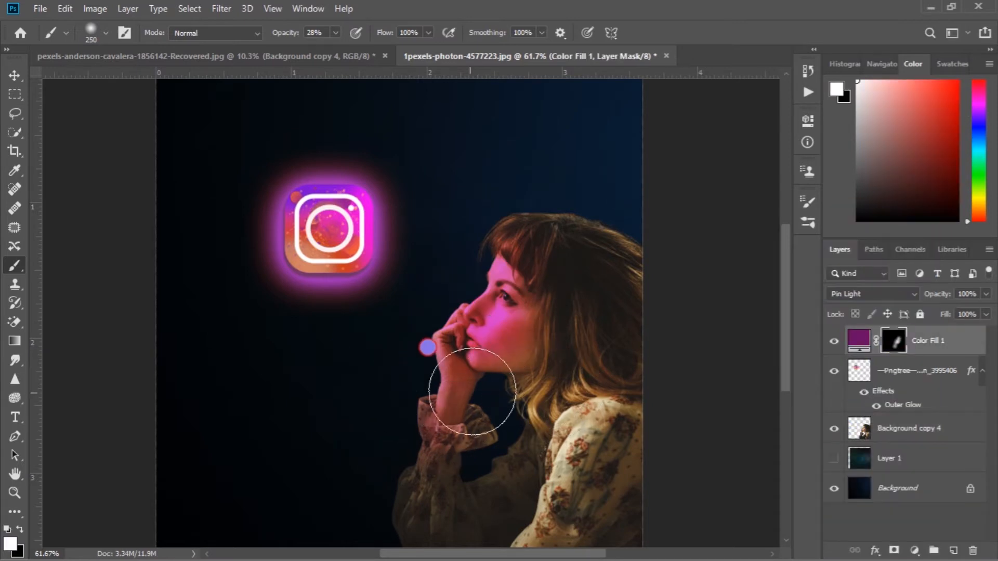
# Paint more purple light over the fringe, hair, sleeve and shoulder on the fill mask, varying the brush size from 175 to 300
pyautogui.scroll(2, 525, 327)
pyautogui.scroll(-1, 488, 232)
pyautogui.press('[')
pyautogui.press('[')
pyautogui.press('[')
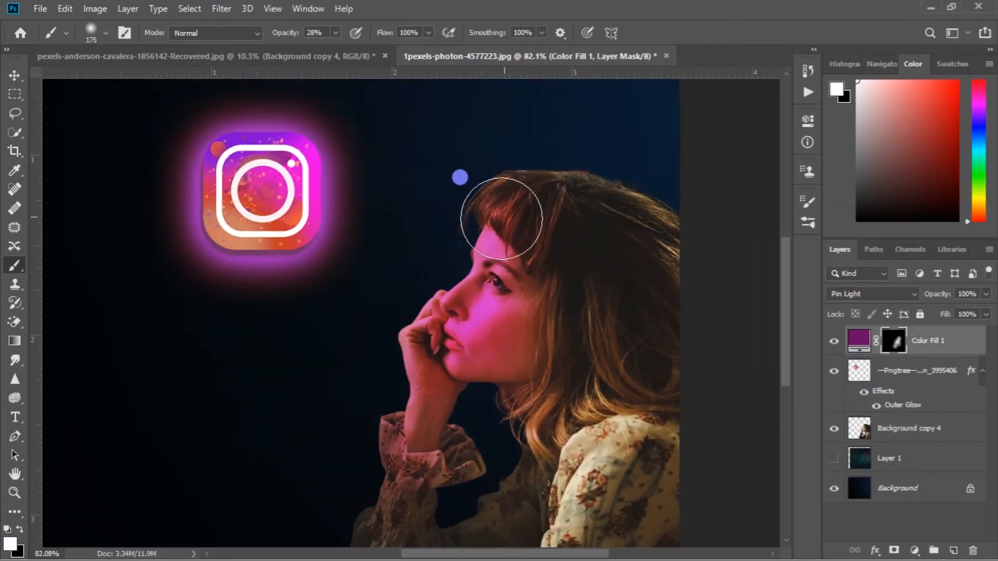
pyautogui.press(']')
pyautogui.press(']')
pyautogui.press(']')
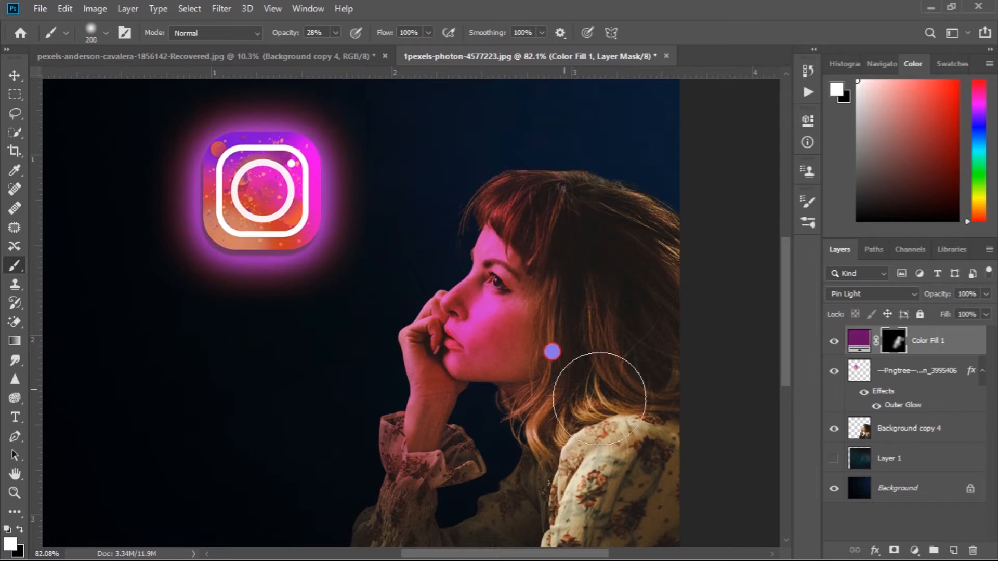
pyautogui.scroll(-2, 535, 447)
pyautogui.scroll(3, 467, 389)
pyautogui.press(']')
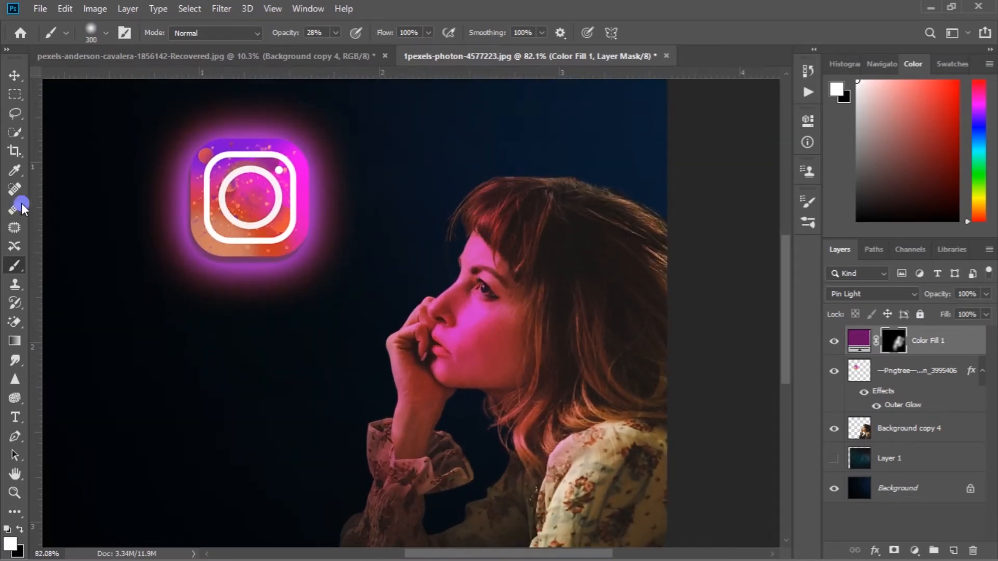
# Soften the purple light on the woman's face by painting black on the fill mask with the 300 brush at 28% opacity
pyautogui.press('e')
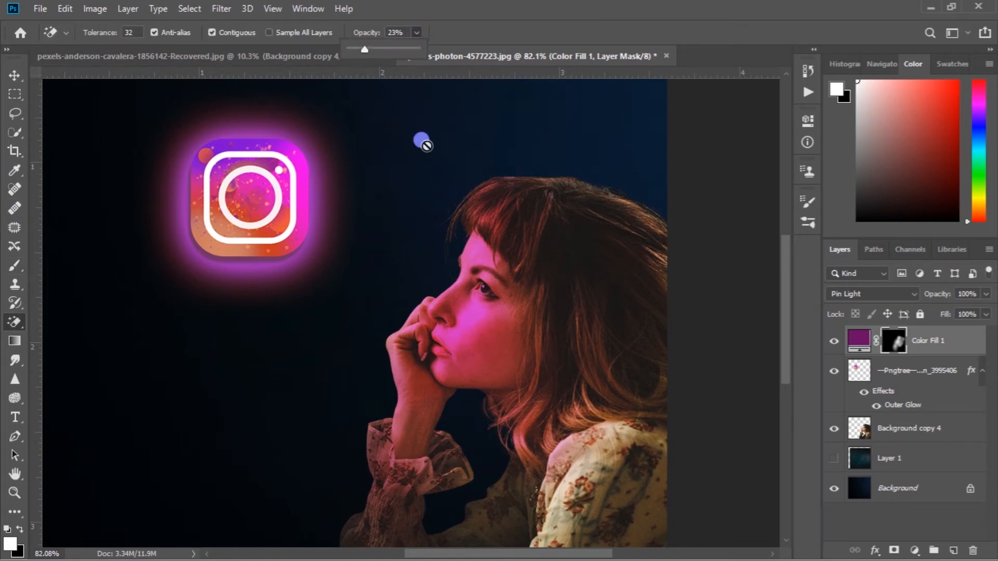
pyautogui.scroll(2, 422, 141)
pyautogui.click(895, 341)
pyautogui.scroll(-4, 546, 319)
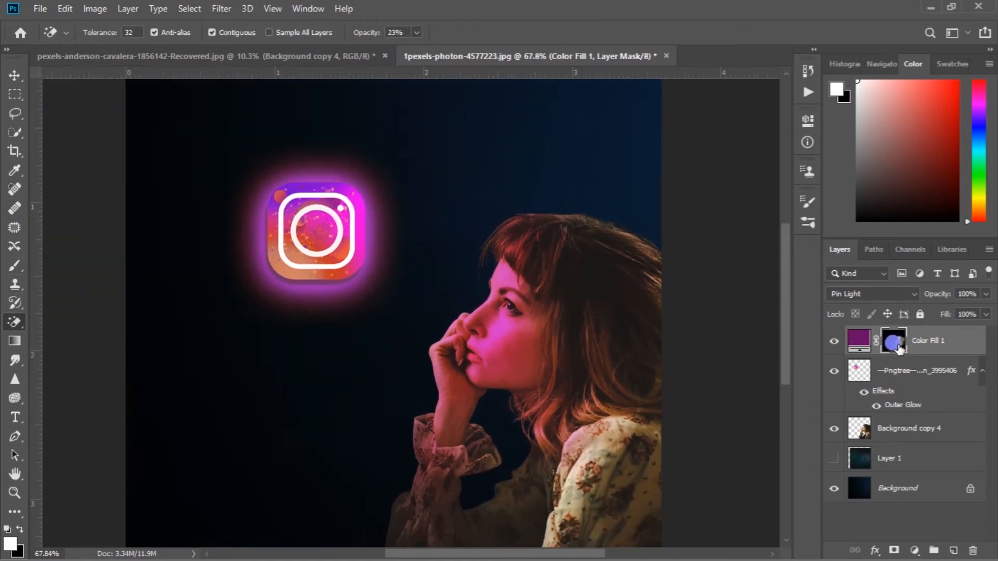
pyautogui.scroll(1, 544, 323)
pyautogui.press('b')
pyautogui.press('x')
pyautogui.scroll(1, 483, 342)
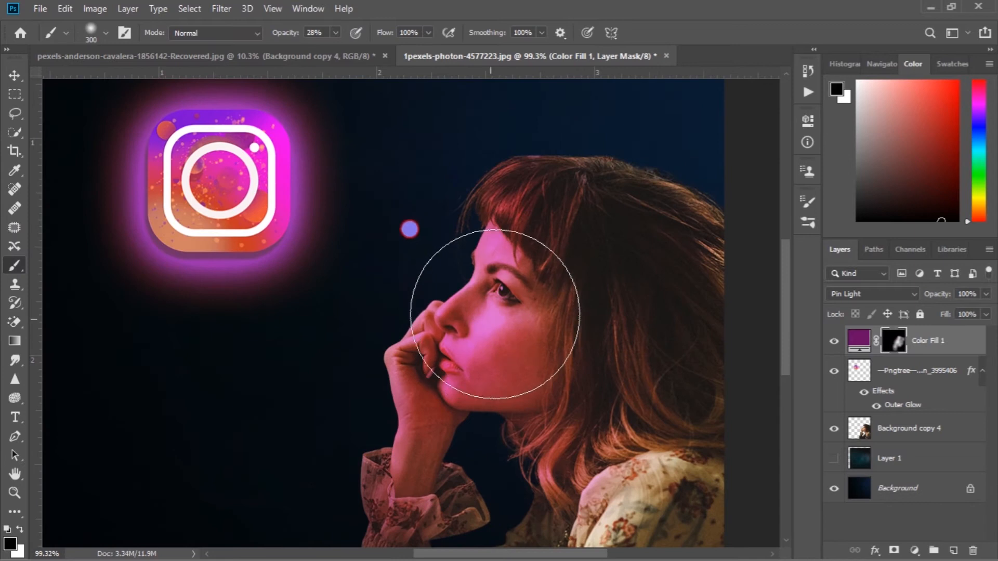
pyautogui.scroll(-3, 501, 286)
pyautogui.scroll(2, 366, 345)
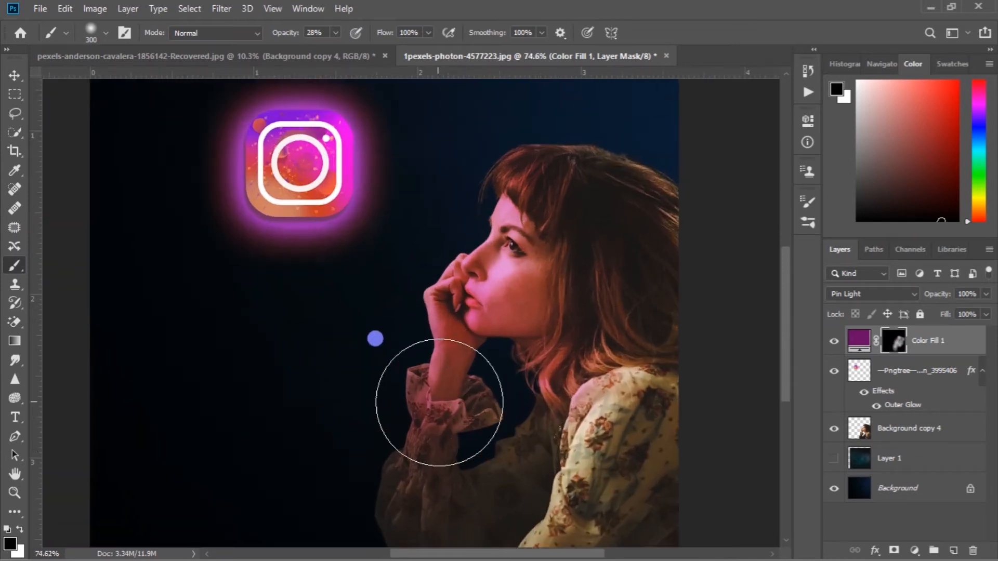
# Paint white on the fill mask over the lower part of the sleeve with the 300 brush to extend the purple light
pyautogui.scroll(-2, 520, 359)
pyautogui.scroll(-1, 452, 420)
pyautogui.press('z')
pyautogui.press('b')
pyautogui.scroll(1, 456, 423)
pyautogui.scroll(-2, 450, 425)
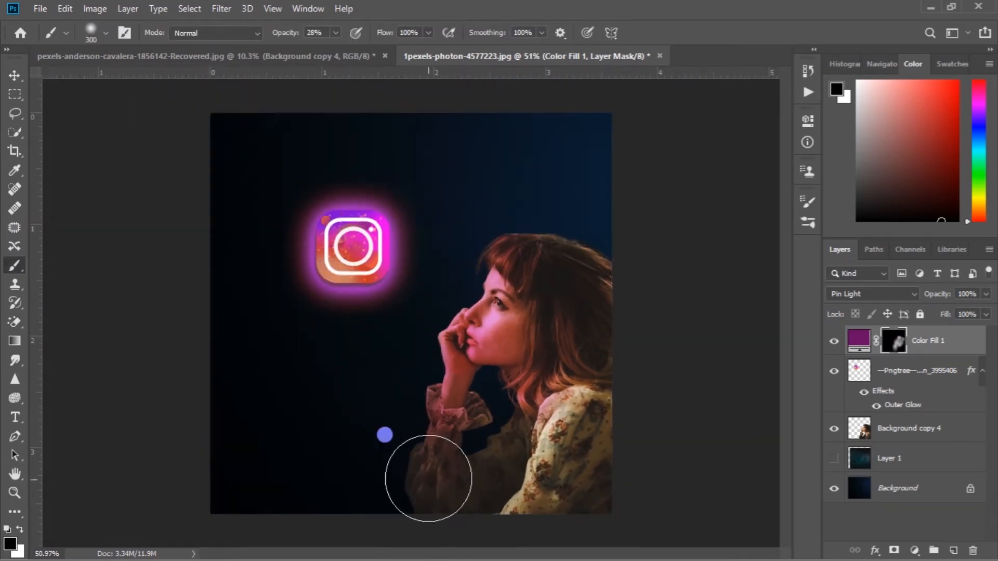
pyautogui.scroll(1, 417, 471)
pyautogui.press('x')
pyautogui.moveTo(429, 519)
pyautogui.mouseDown()
pyautogui.moveTo(478, 531)
pyautogui.moveTo(491, 512)
pyautogui.mouseUp()
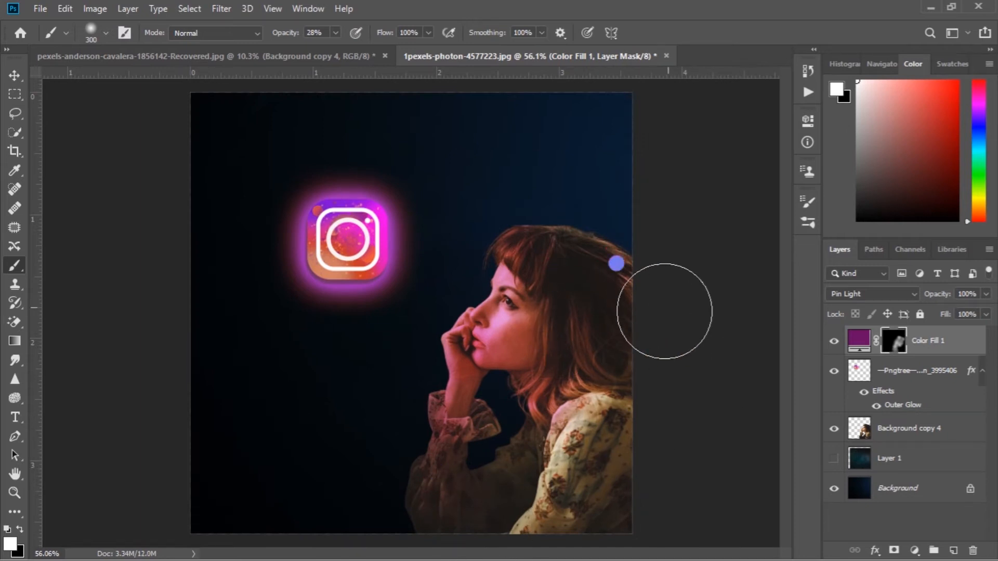
# Paint purple light over the crown and back of the hair on the fill mask, using brush sizes 80 and 100
pyautogui.scroll(4, 577, 266)
pyautogui.press('[')
pyautogui.press('[')
pyautogui.press('[')
pyautogui.scroll(2, 563, 233)
pyautogui.press('[')
pyautogui.press('[')
pyautogui.press('[')
pyautogui.press('[')
pyautogui.press('[')
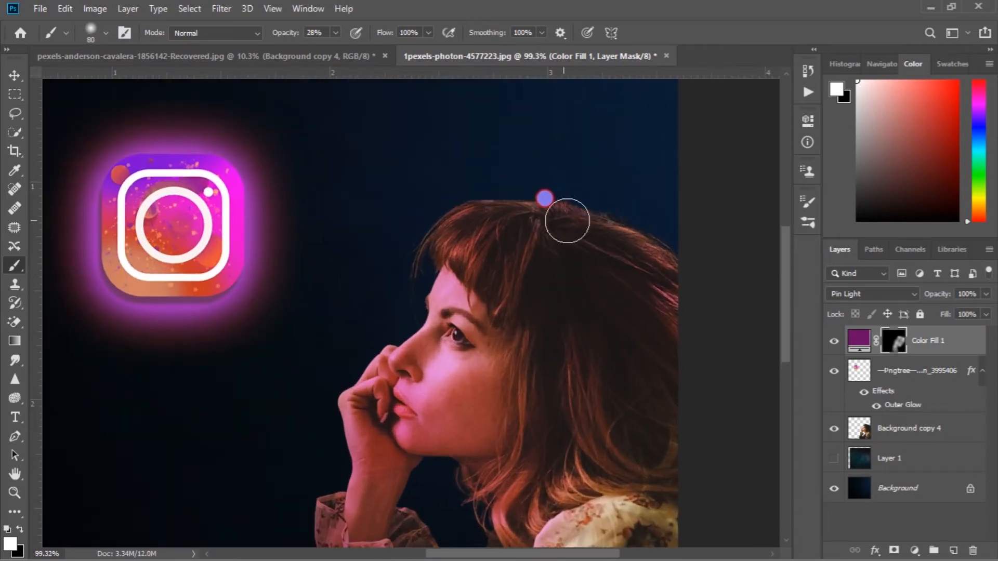
pyautogui.scroll(-4, 567, 221)
pyautogui.scroll(3, 559, 312)
pyautogui.press(']')
pyautogui.press(']')
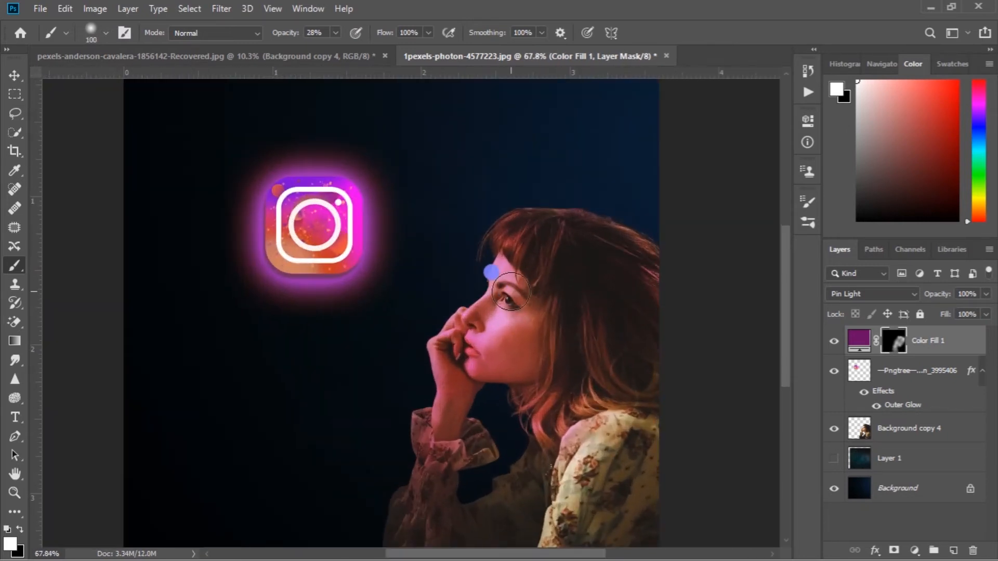
pyautogui.scroll(-1, 509, 292)
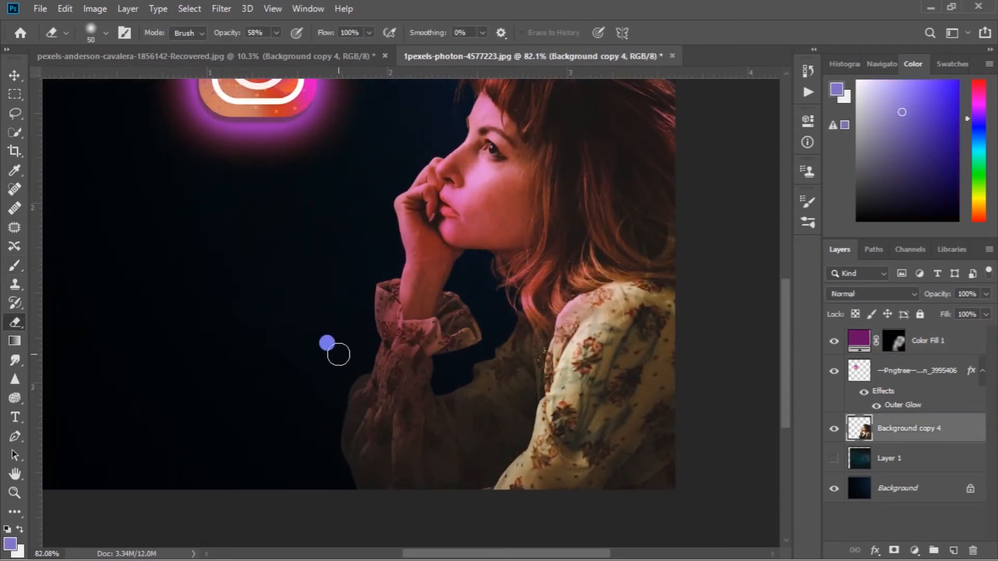
# Erase the outer edge of the woman's sleeve on the Background copy 4 layer with a soft size 45 eraser at 58% opacity
pyautogui.scroll(2, 324, 343)
pyautogui.press('[')
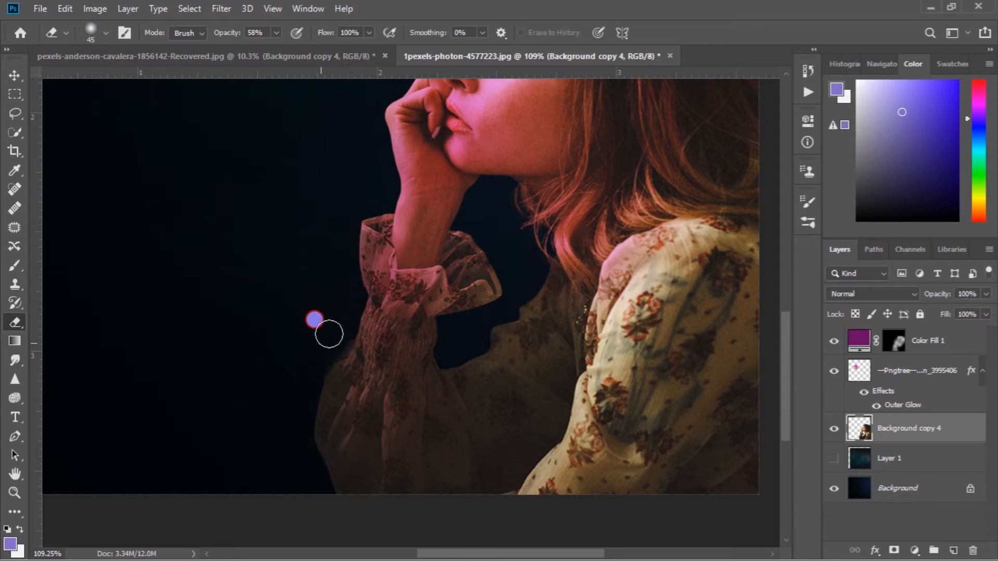
pyautogui.scroll(-2, 318, 354)
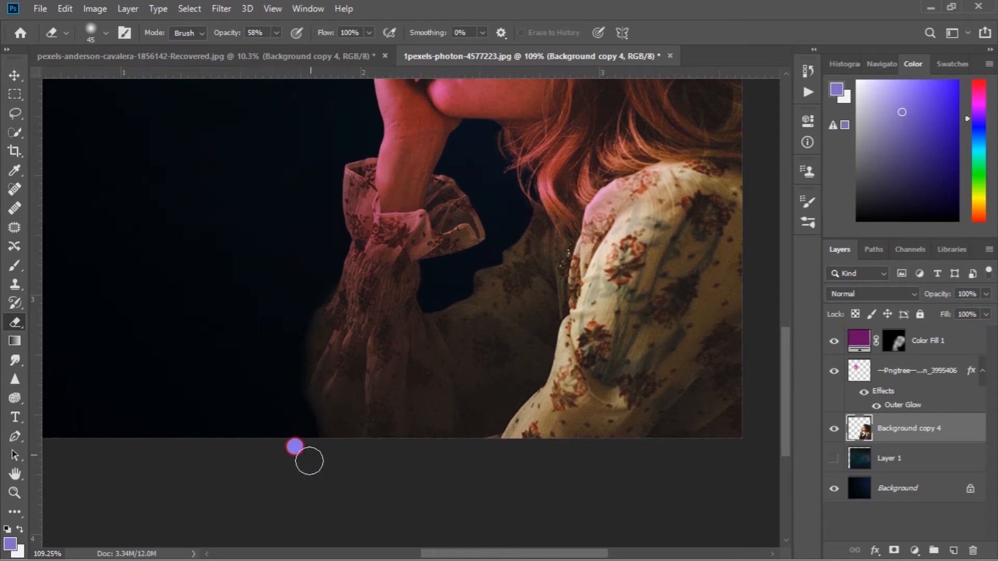
# Clean up the sleeve edge in the gap between the woman's raised arm and body with a size 25 eraser
pyautogui.scroll(1, 326, 338)
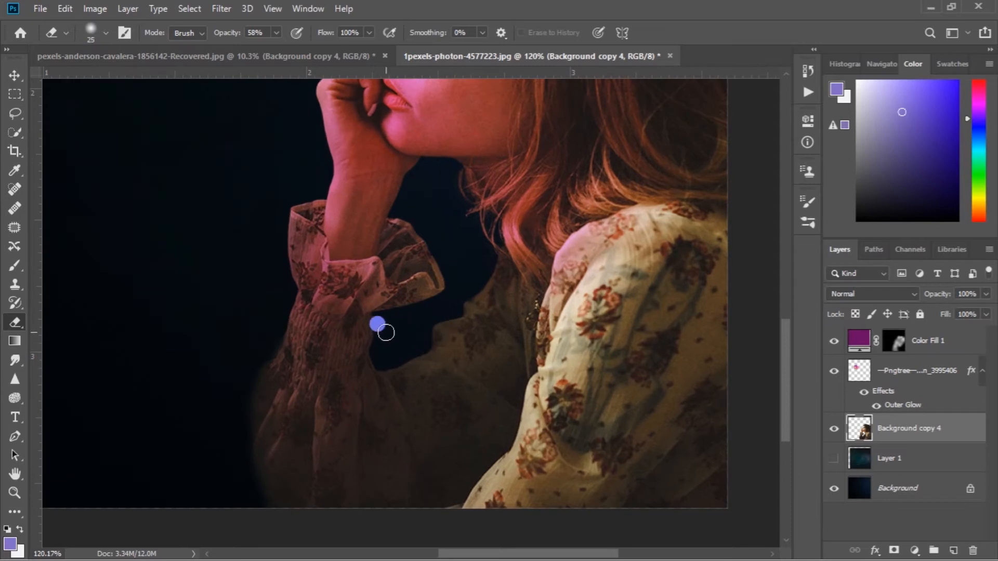
pyautogui.moveTo(438, 322); pyautogui.dragTo(407, 345)
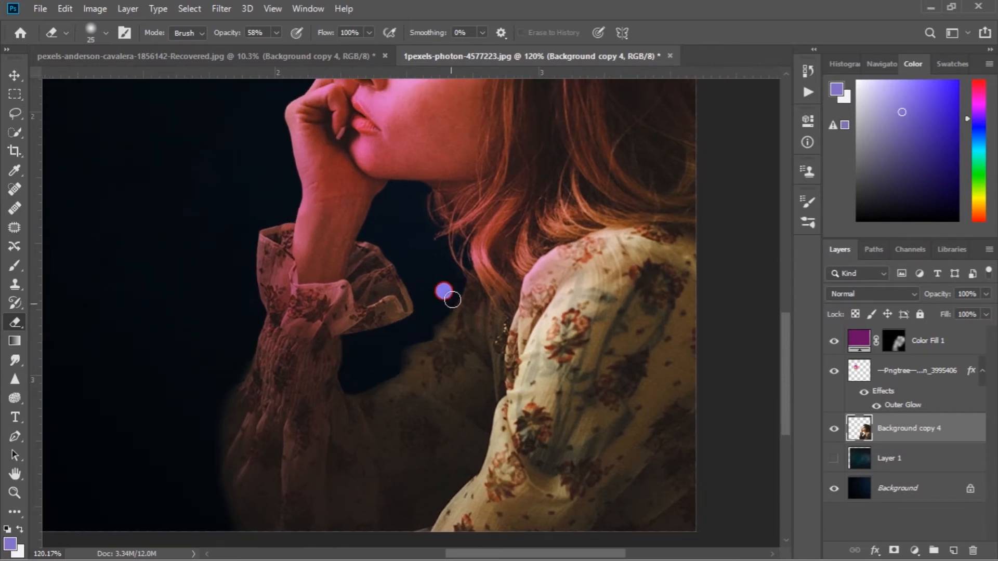
pyautogui.moveTo(436, 292); pyautogui.dragTo(405, 332)
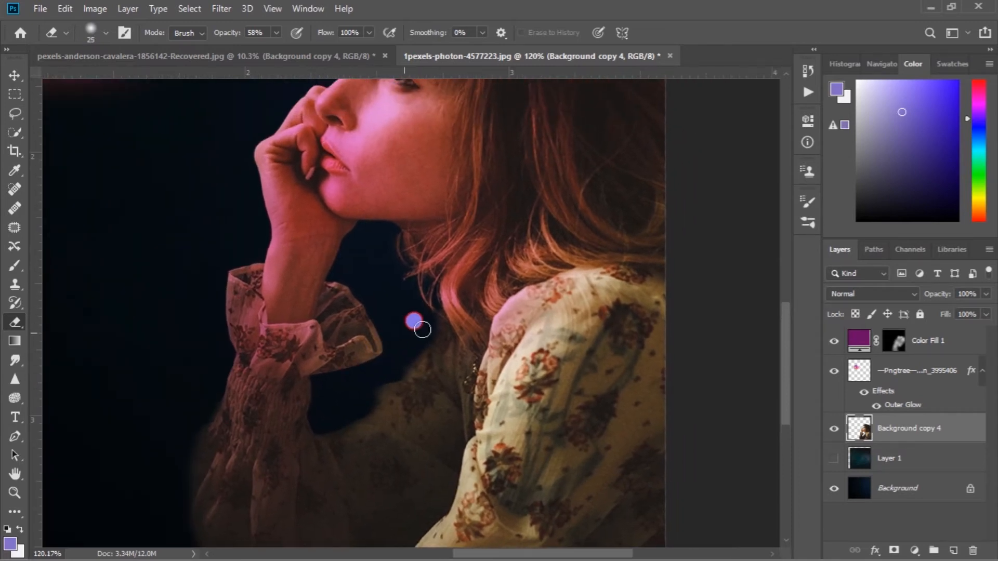
pyautogui.scroll(5, 223, 379)
pyautogui.hscroll(4, 252, 245)
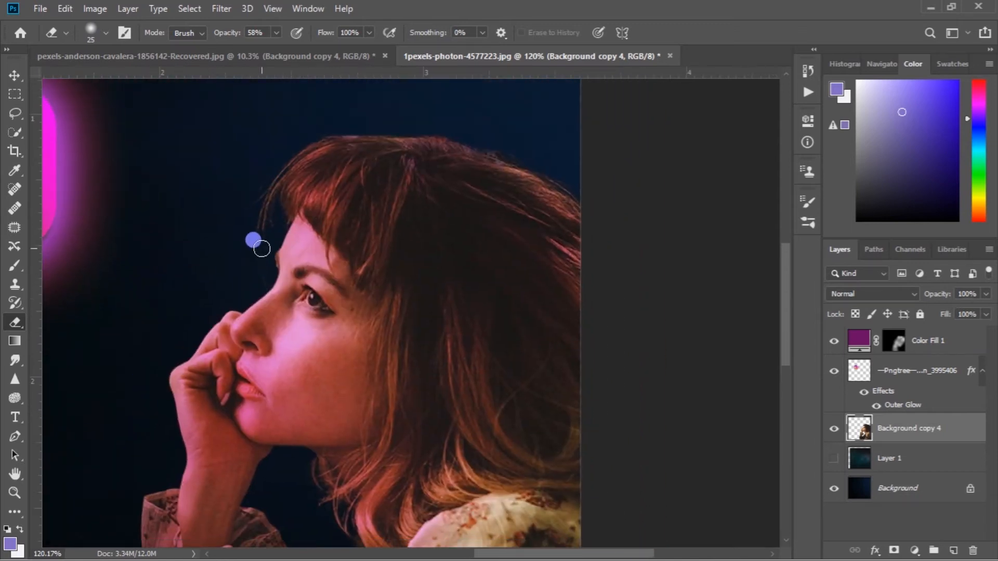
pyautogui.scroll(1, 467, 203)
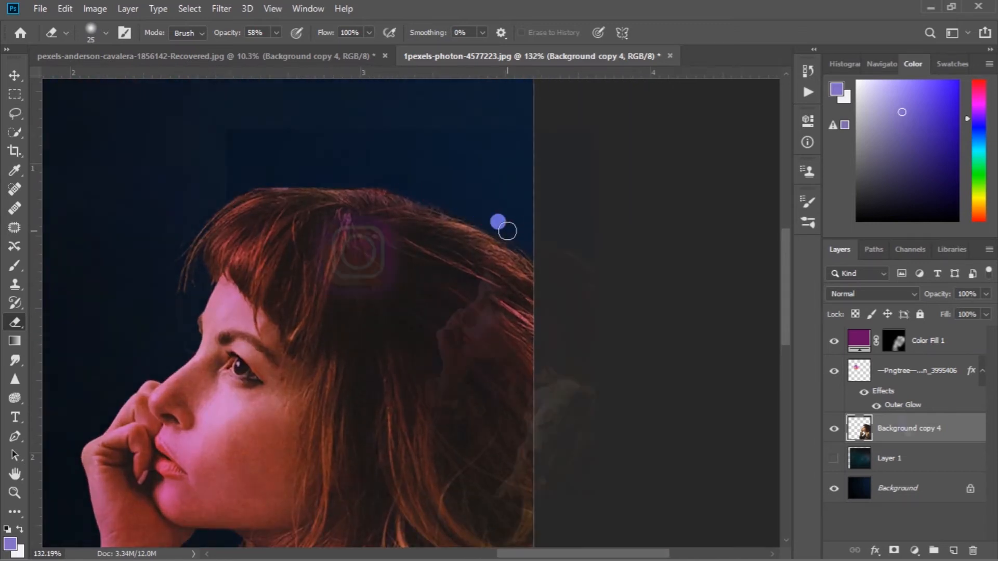
# Show the Adjustments panel and add a Curves adjustment layer above Background copy 4
pyautogui.click(308, 9)
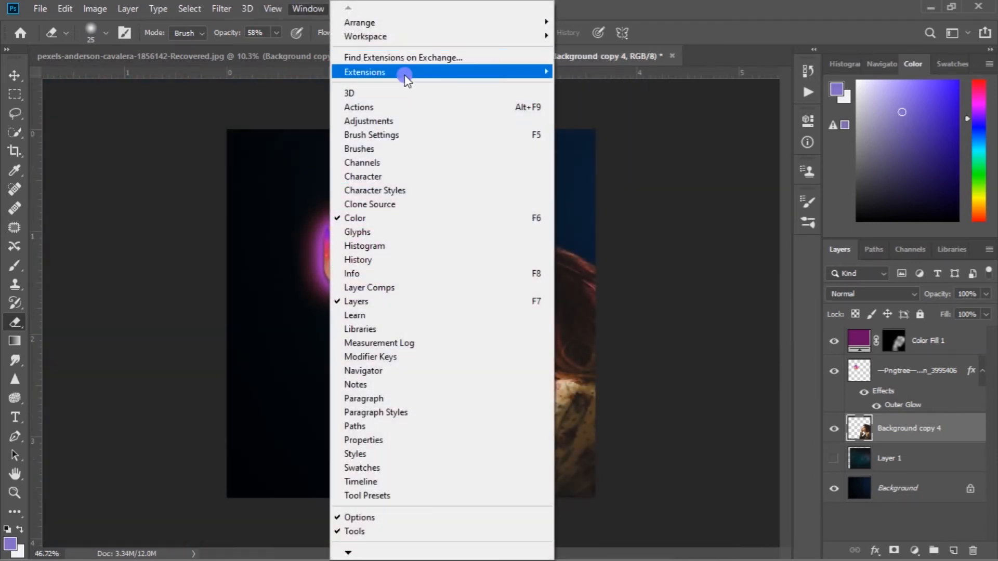
pyautogui.click(395, 121)
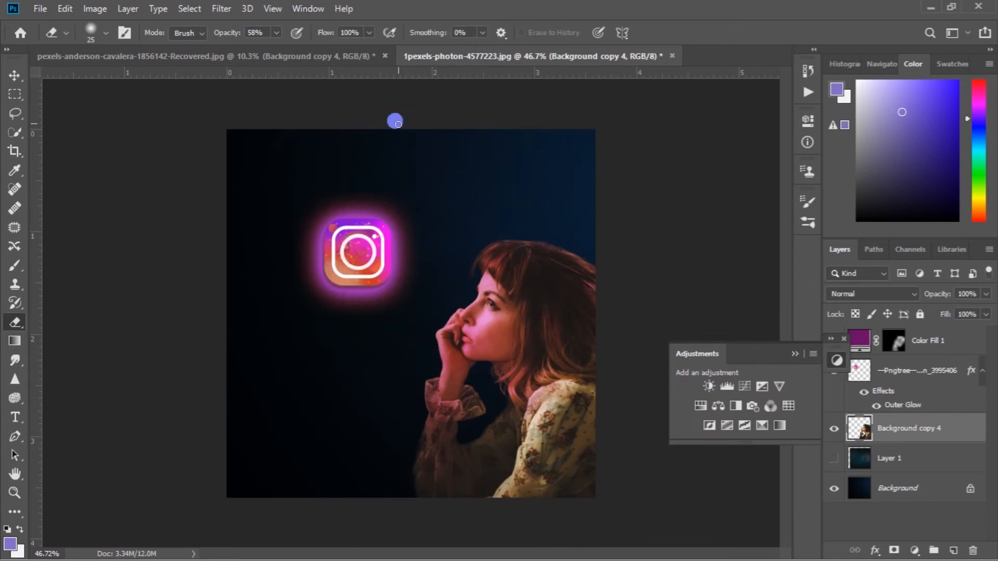
pyautogui.moveTo(750, 352); pyautogui.dragTo(703, 180)
pyautogui.click(707, 213)
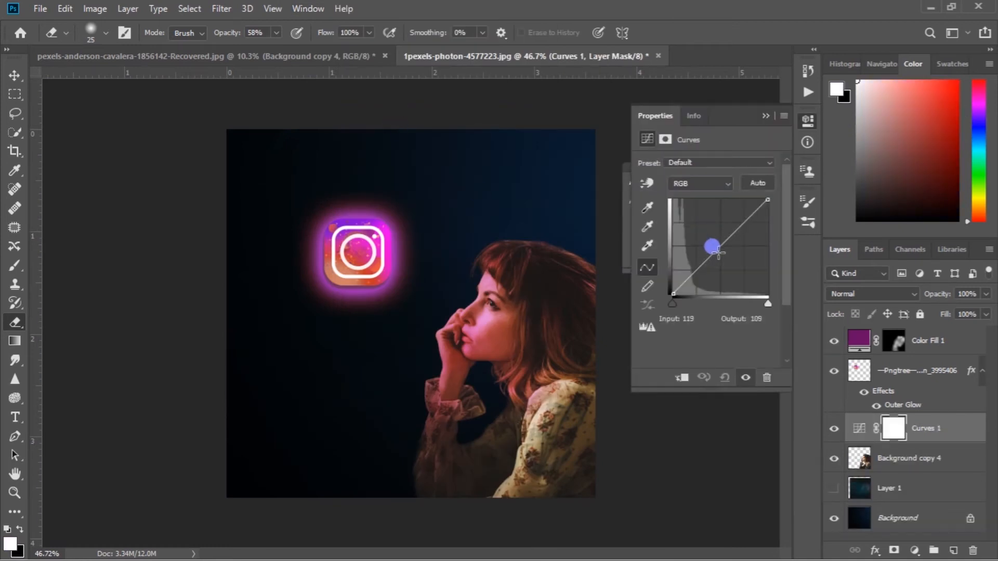
# Bend the RGB curve downward with shadow, midtone and highlight points to darken the woman and background
pyautogui.moveTo(717, 258); pyautogui.dragTo(700, 284)
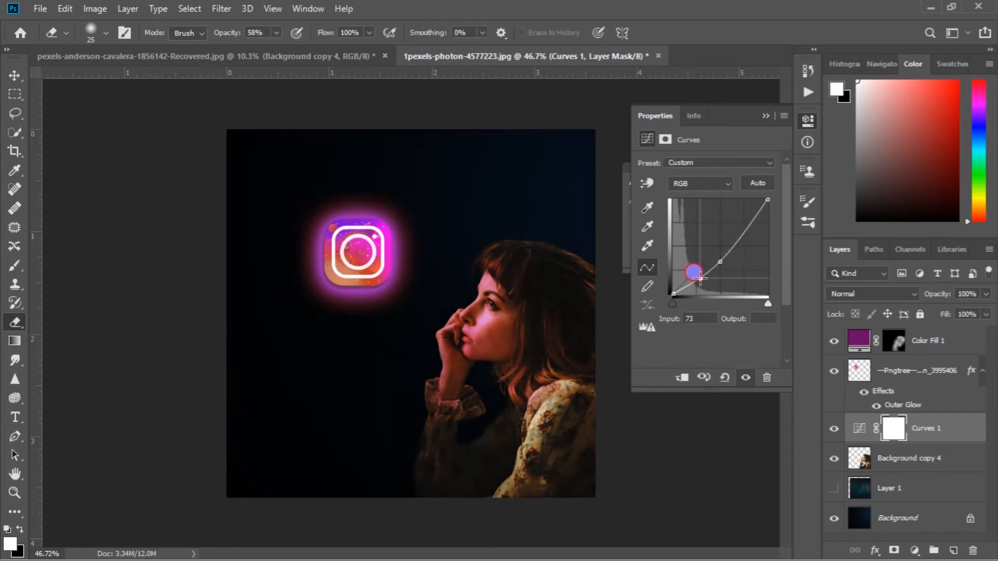
pyautogui.moveTo(744, 223); pyautogui.dragTo(748, 224)
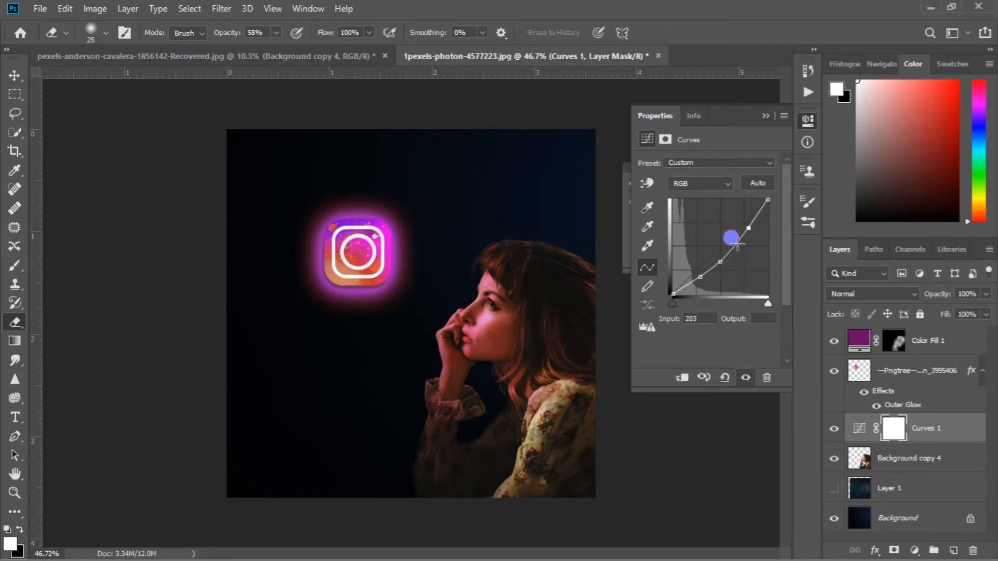
pyautogui.moveTo(704, 280); pyautogui.dragTo(697, 274)
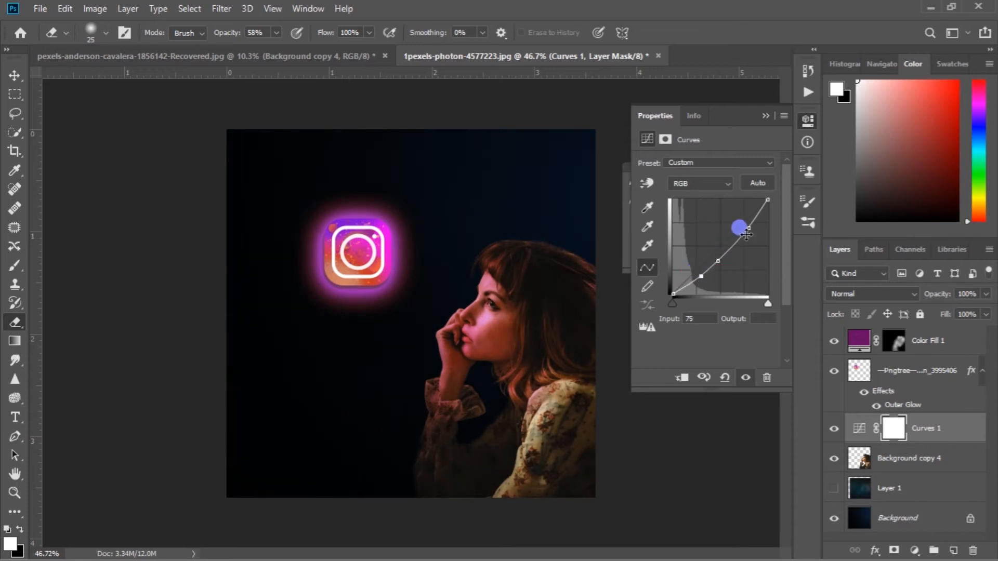
pyautogui.moveTo(748, 230); pyautogui.dragTo(751, 235)
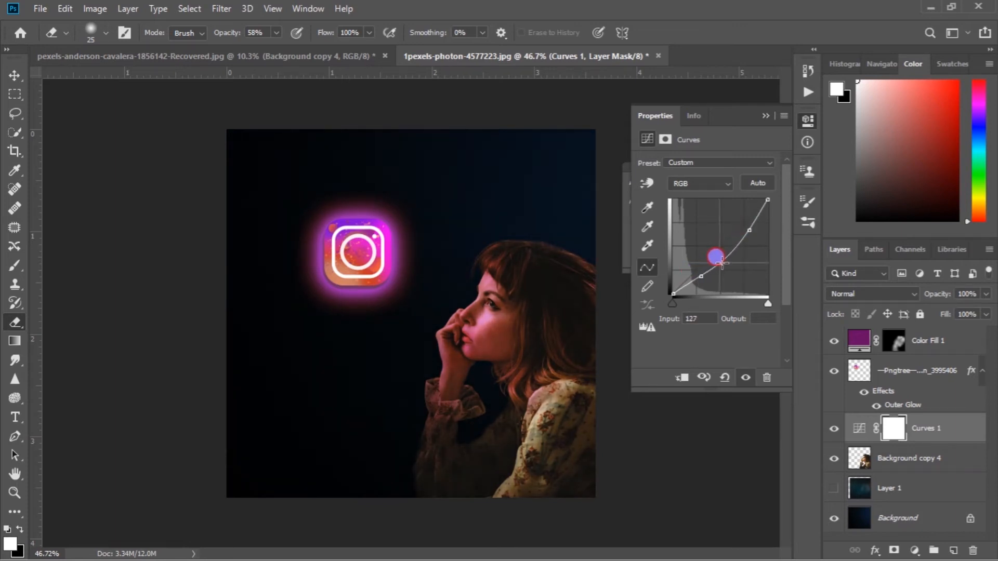
pyautogui.moveTo(700, 274); pyautogui.dragTo(700, 275)
pyautogui.moveTo(748, 224); pyautogui.dragTo(746, 247)
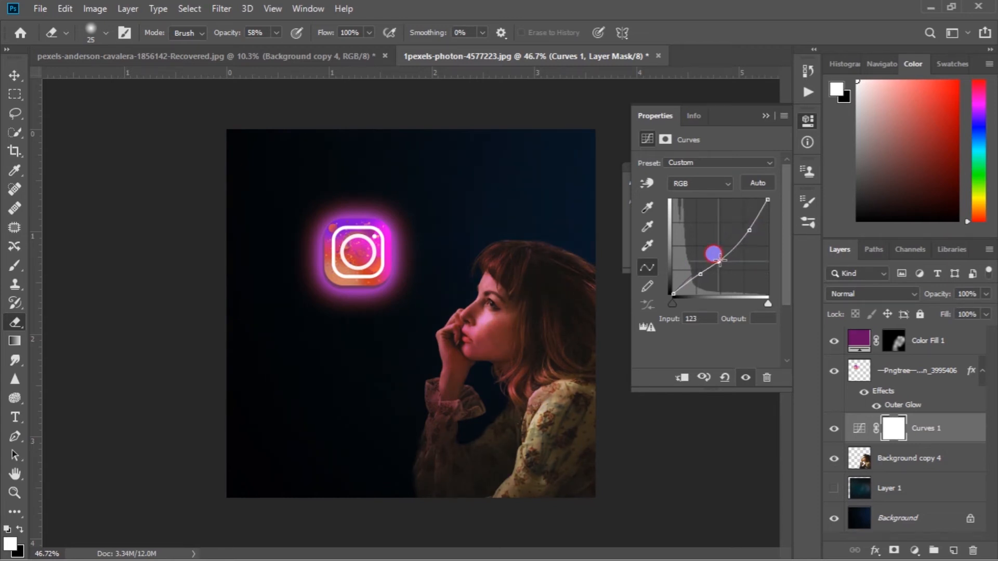
pyautogui.moveTo(732, 254); pyautogui.dragTo(753, 232)
pyautogui.click(701, 276)
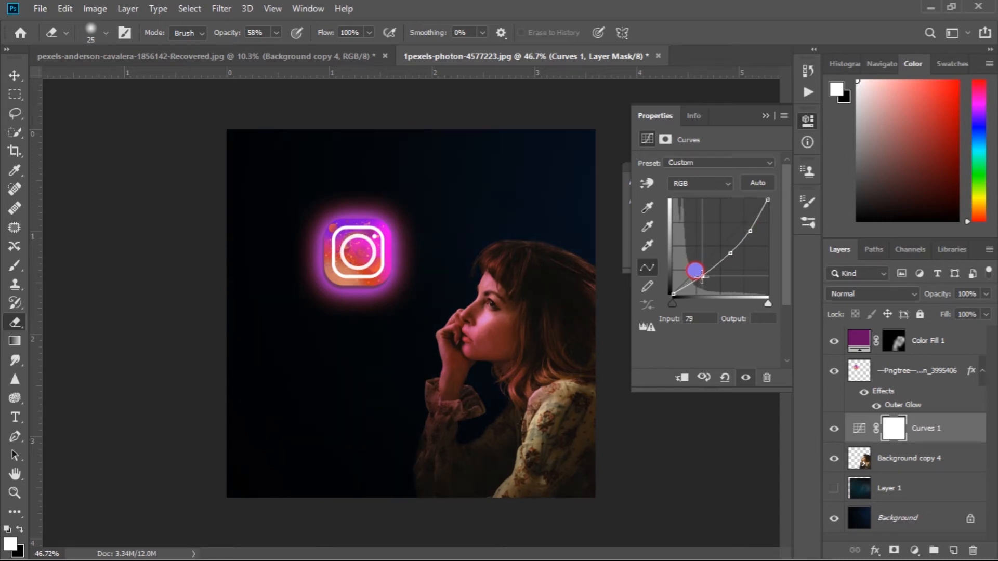
pyautogui.click(763, 117)
# Compare the image with and without the Curves adjustment
pyautogui.click(832, 429)
pyautogui.click(832, 428)
pyautogui.click(833, 428)
pyautogui.click(833, 428)
pyautogui.scroll(3, 468, 342)
pyautogui.scroll(-3, 541, 376)
pyautogui.scroll(6, 397, 304)
pyautogui.scroll(-1, 811, 393)
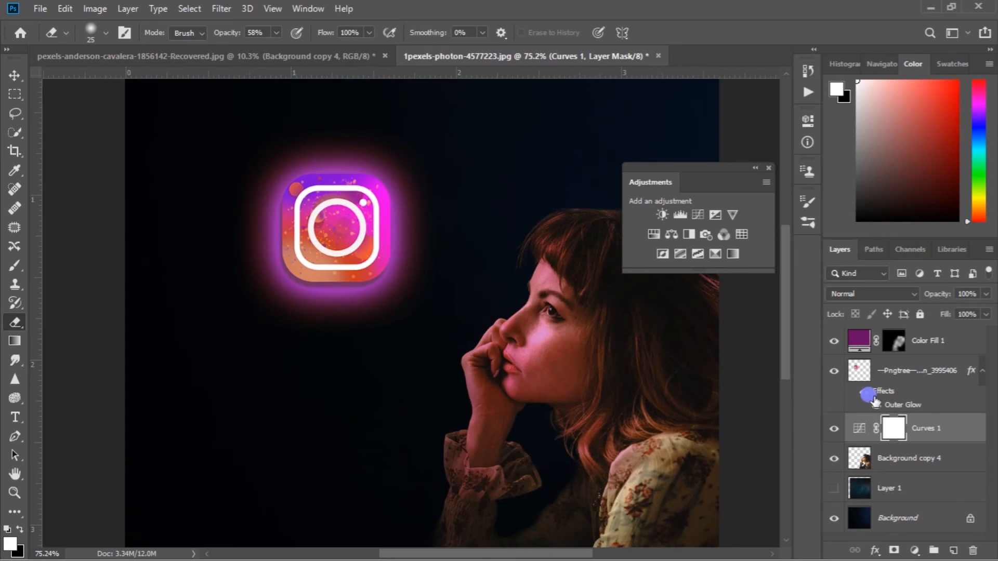
# Reduce the Instagram icon's outer glow to a spread of 11% and a size of 87 px
pyautogui.click(858, 371)
pyautogui.doubleClick(852, 370)
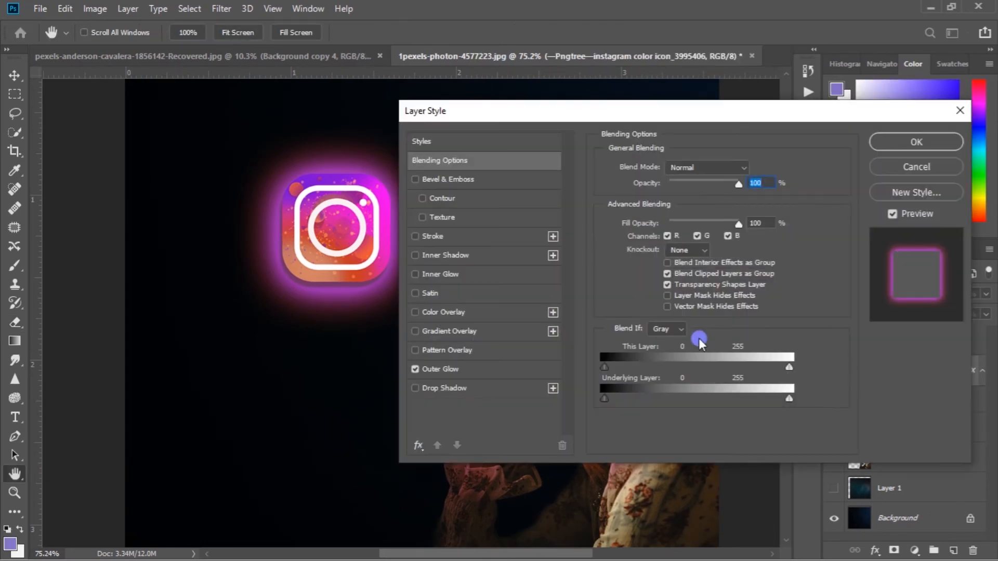
pyautogui.moveTo(741, 186); pyautogui.dragTo(819, 188)
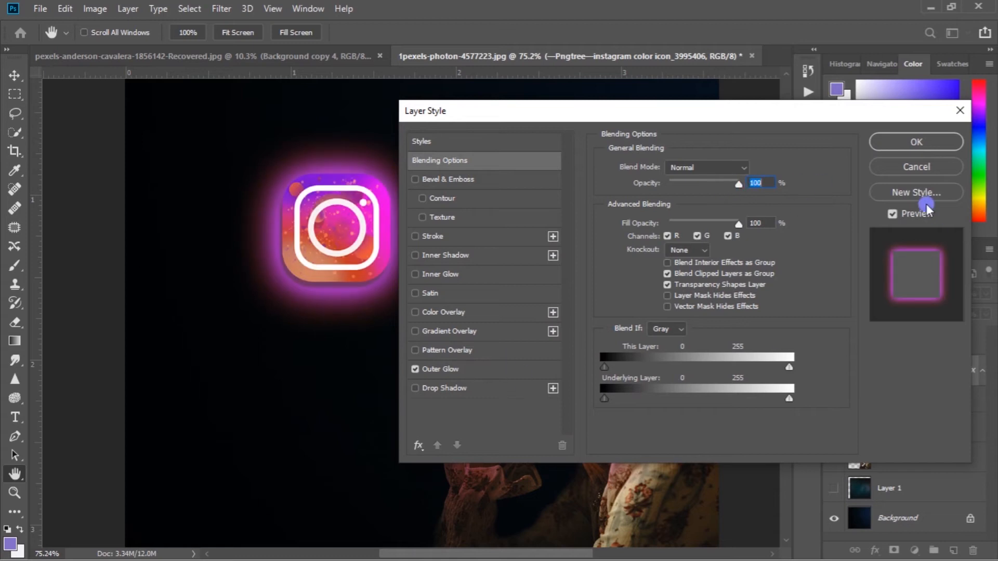
pyautogui.click(460, 368)
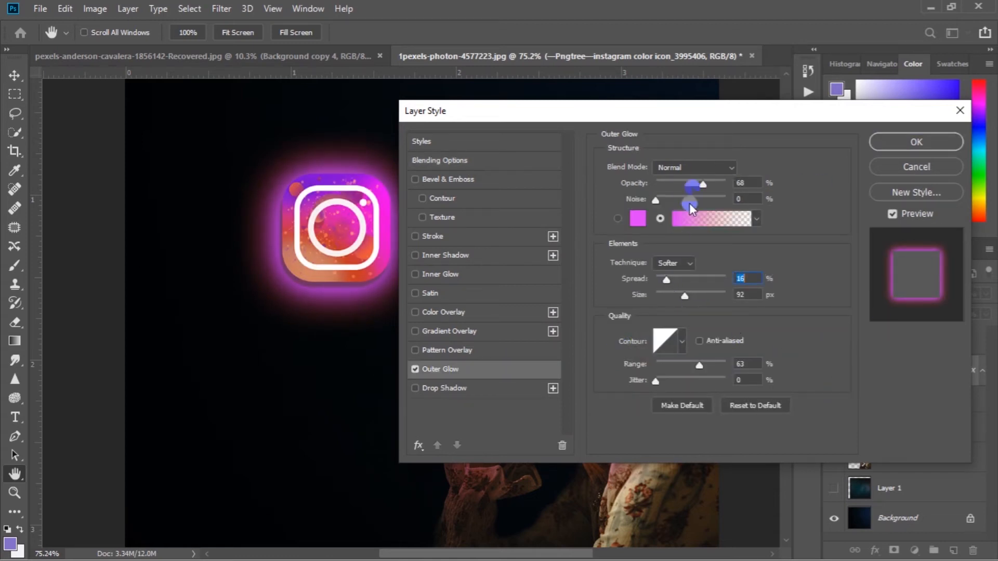
pyautogui.moveTo(590, 123); pyautogui.dragTo(530, 243)
pyautogui.moveTo(626, 231); pyautogui.dragTo(697, 218)
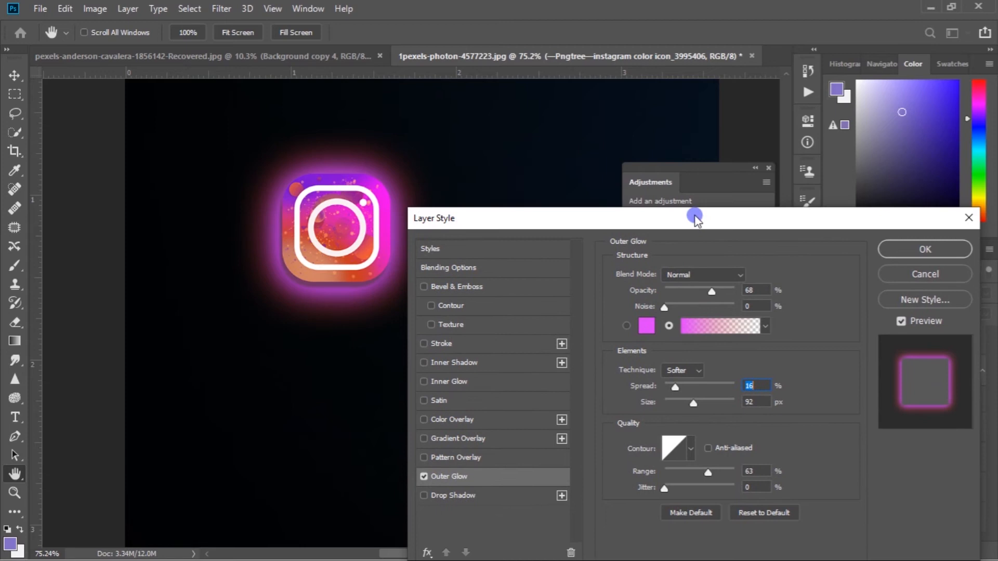
pyautogui.moveTo(697, 407); pyautogui.dragTo(673, 387)
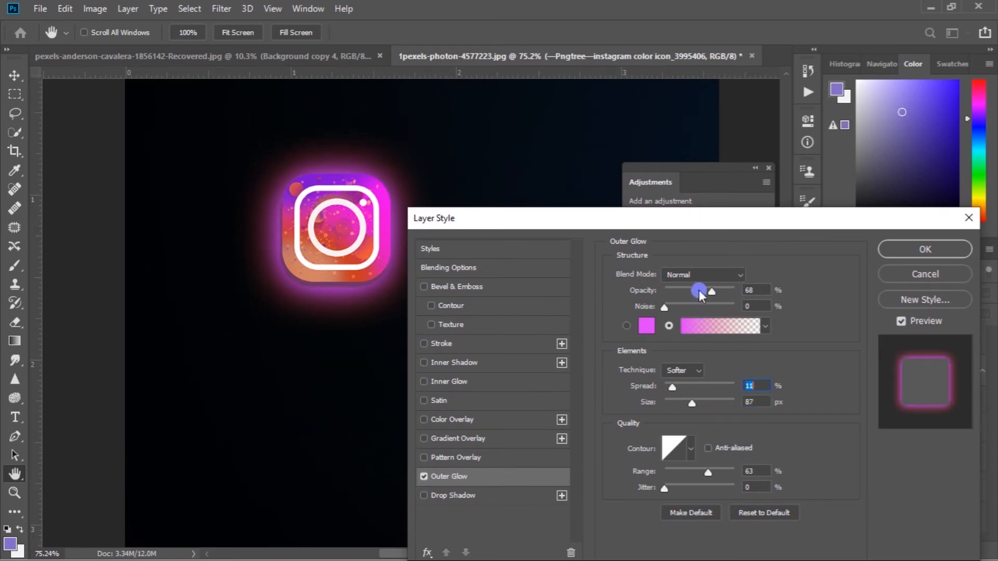
pyautogui.moveTo(699, 290); pyautogui.dragTo(701, 294)
pyautogui.click(925, 249)
# Open the blue and white smoke photo and paste its whole image into the composite above the Instagram icon layer
pyautogui.moveTo(634, 336)
pyautogui.click(436, 351)
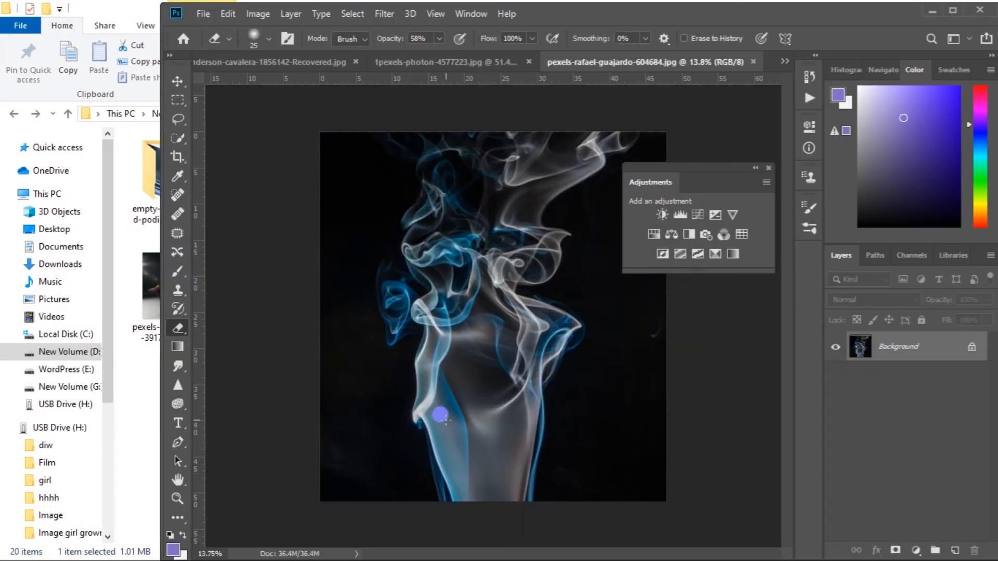
pyautogui.hotkey('ctrl', '-')
pyautogui.press('m')
pyautogui.moveTo(318, 136); pyautogui.dragTo(672, 517)
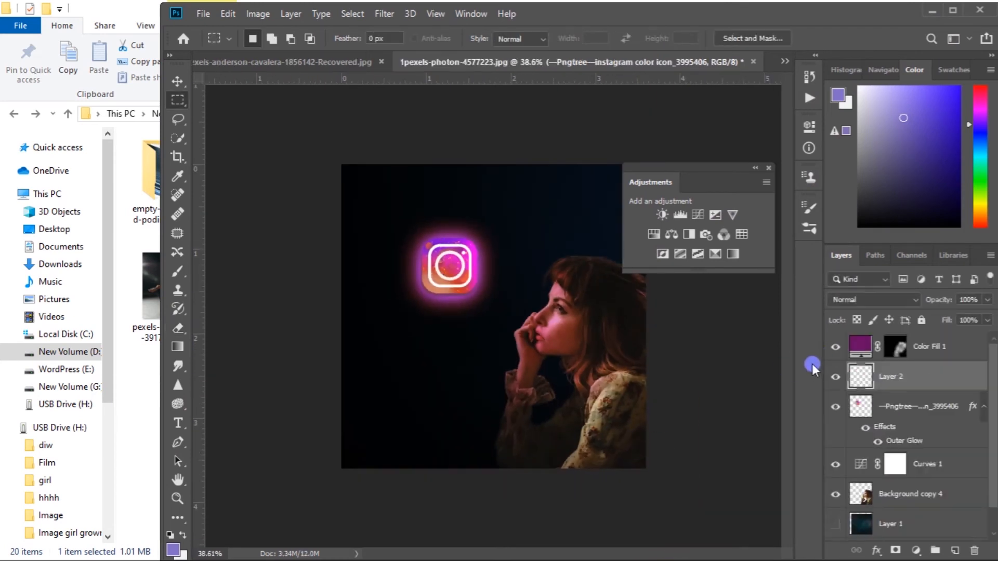
pyautogui.hotkey('ctrl', 'v')
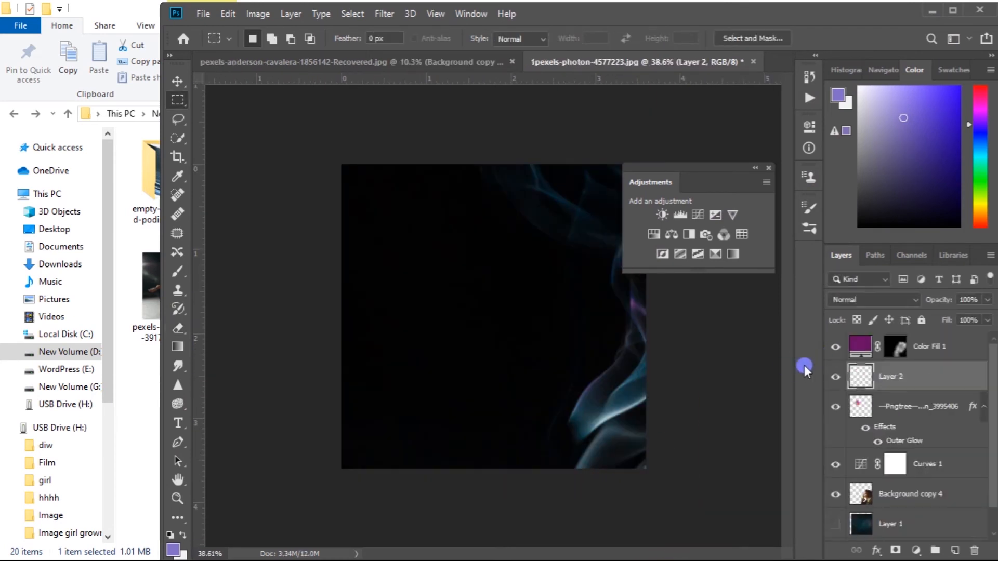
# Scale down the pasted smoke layer and position it so the whole smoke plume fits the canvas
pyautogui.hotkey('ctrl', 't')
pyautogui.scroll(-5, 602, 412)
pyautogui.moveTo(642, 474); pyautogui.dragTo(497, 310)
pyautogui.scroll(3, 584, 401)
pyautogui.scroll(3, 536, 373)
pyautogui.moveTo(577, 409); pyautogui.dragTo(531, 386)
pyautogui.scroll(2, 553, 391)
pyautogui.press('Return')
pyautogui.scroll(6, 524, 383)
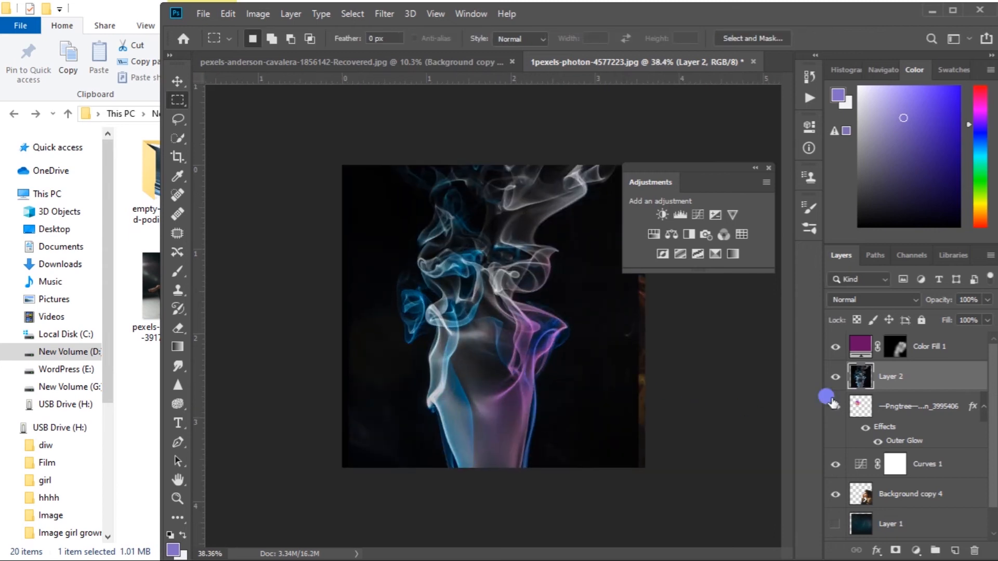
# Flip the smoke layer horizontally and rotate it so the plume spreads sideways across the canvas
pyautogui.hotkey('ctrl', 't')
pyautogui.rightClick(581, 345)
pyautogui.click(608, 526)
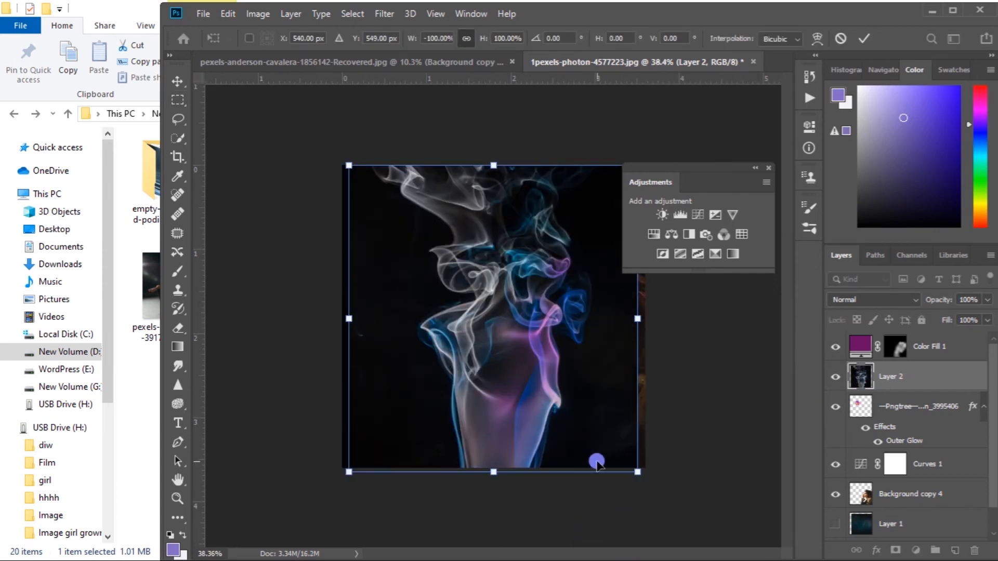
pyautogui.moveTo(654, 457); pyautogui.dragTo(346, 536)
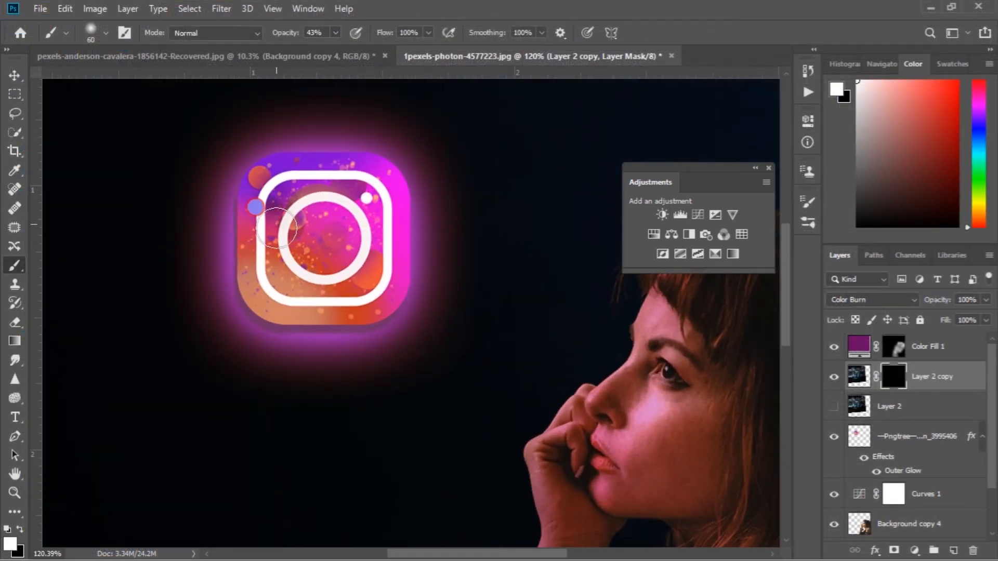
# Paint white on Layer 2 copy's mask over the icon's inner ring with a 70 px brush, and reduce the brush opacity to 17%
pyautogui.press(']')
pyautogui.moveTo(379, 250)
pyautogui.mouseDown()
pyautogui.moveTo(259, 275)
pyautogui.moveTo(249, 218)
pyautogui.moveTo(359, 172)
pyautogui.moveTo(384, 182)
pyautogui.moveTo(322, 319)
pyautogui.moveTo(254, 238)
pyautogui.mouseUp()
pyautogui.hotkey('ctrl', 'z')
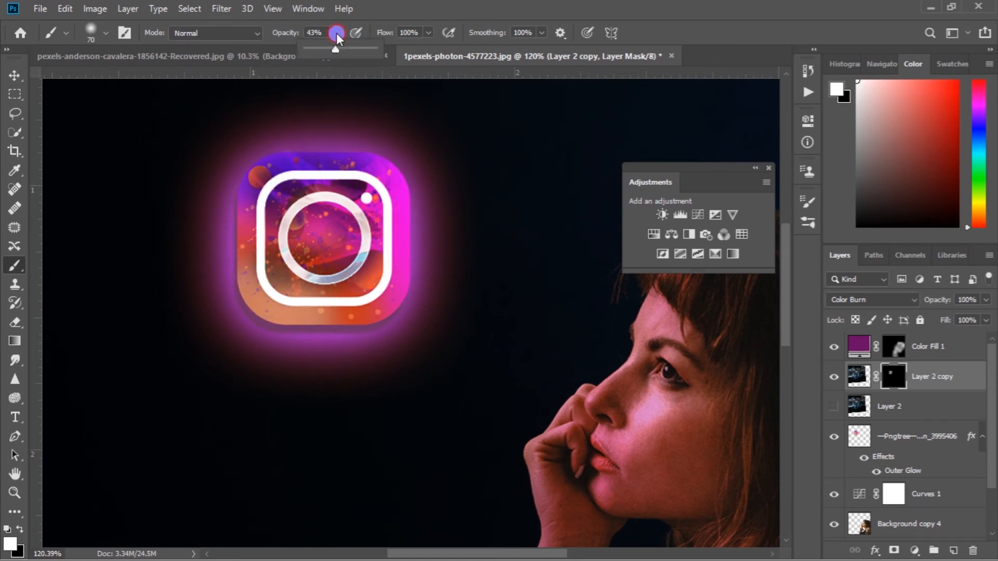
pyautogui.scroll(-5, 363, 270)
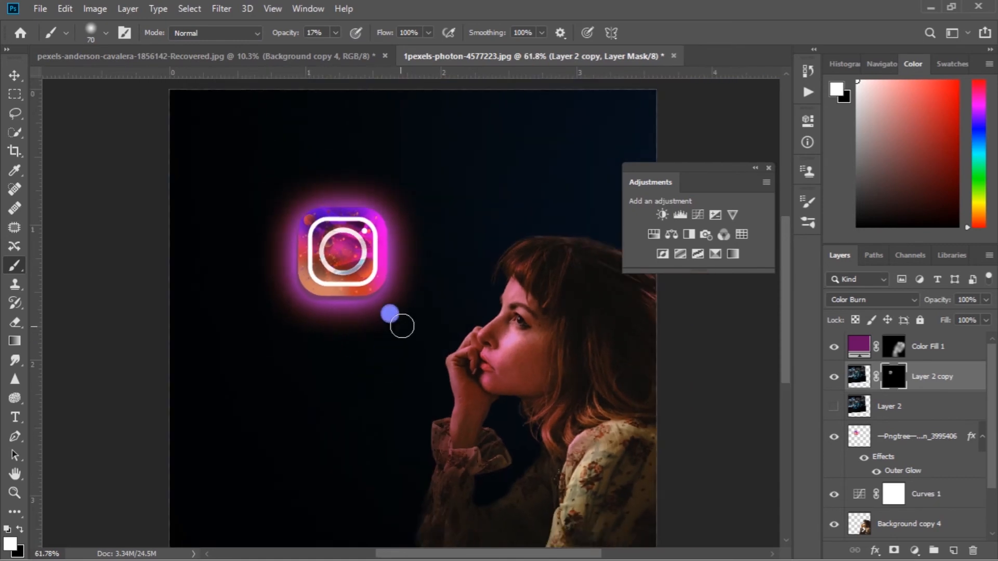
pyautogui.rightClick(408, 319)
pyautogui.click(699, 107)
pyautogui.scroll(-1, 582, 411)
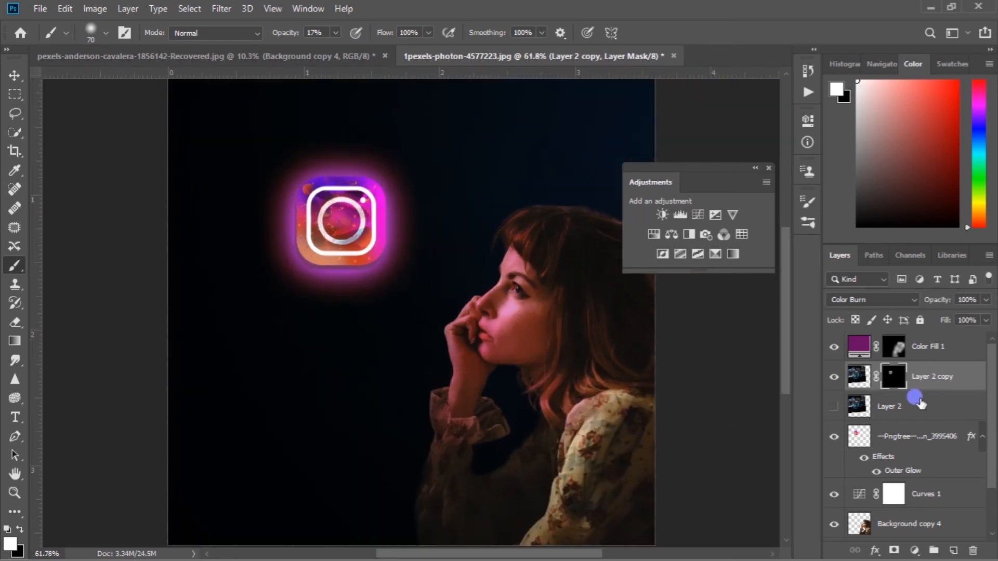
# Show the Layer 2 smoke and check the icon with Layer 2 copy hidden
pyautogui.click(832, 406)
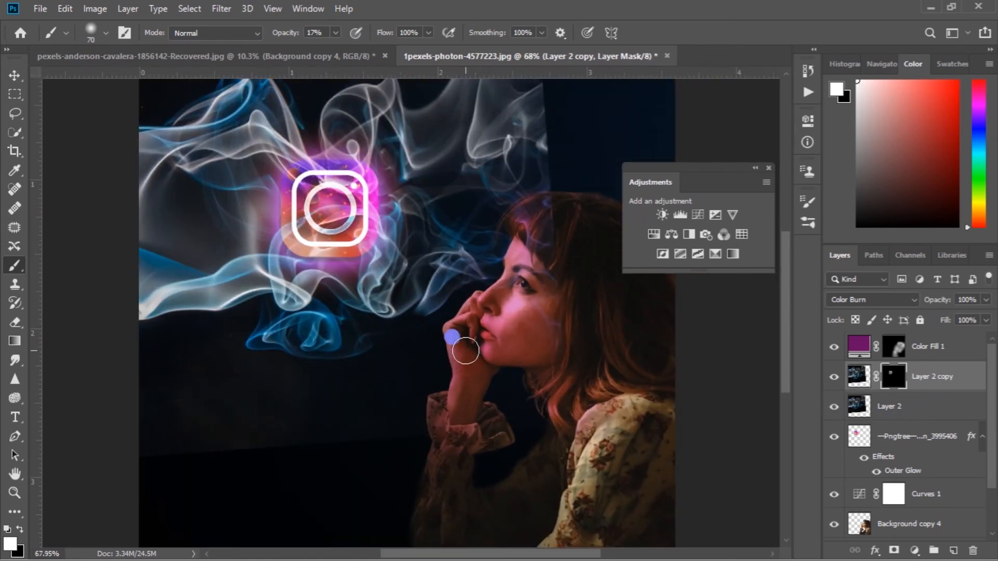
pyautogui.click(884, 302)
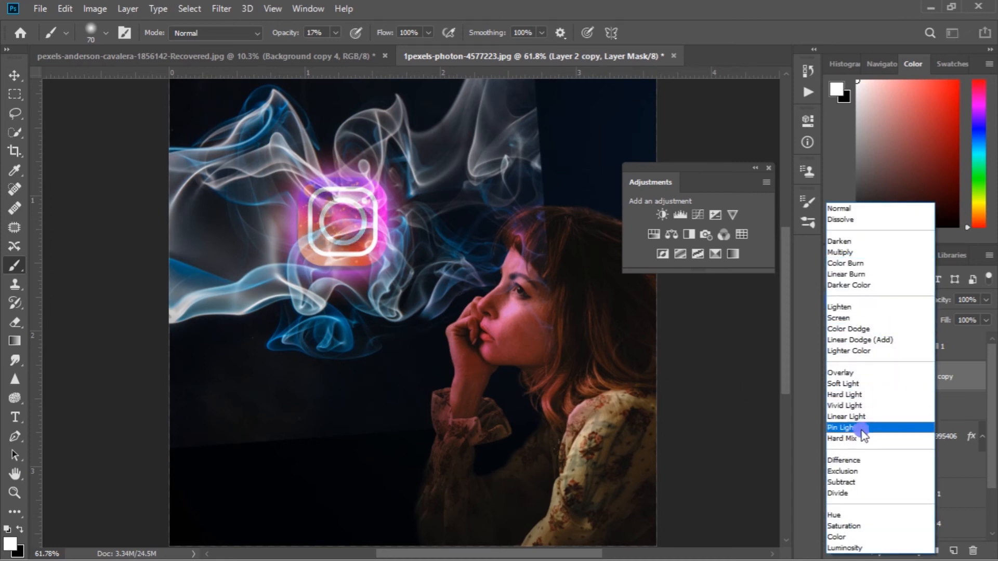
pyautogui.click(965, 347)
pyautogui.click(834, 384)
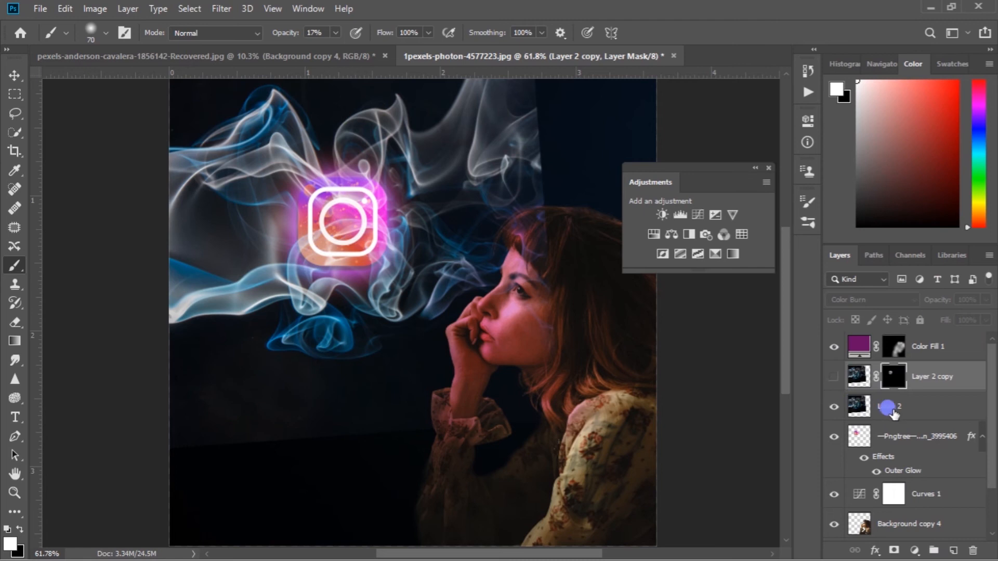
# Move Layer 2 below the Curves 1 layer and shift its blue smoke to magenta with Hue/Saturation
pyautogui.moveTo(889, 409); pyautogui.dragTo(890, 507)
pyautogui.click(869, 301)
pyautogui.click(682, 404)
pyautogui.hotkey('ctrl', 'u')
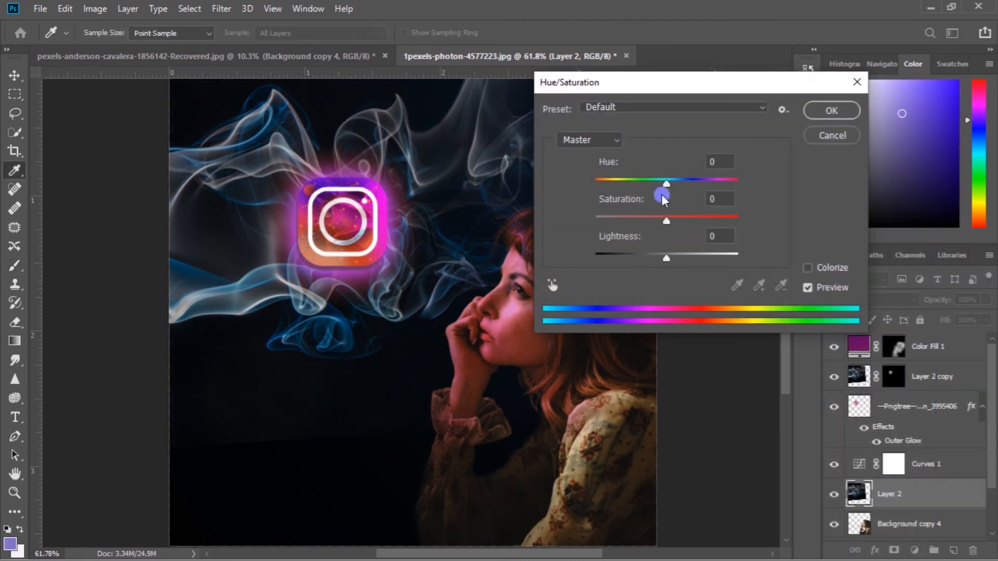
pyautogui.moveTo(666, 190); pyautogui.dragTo(719, 186)
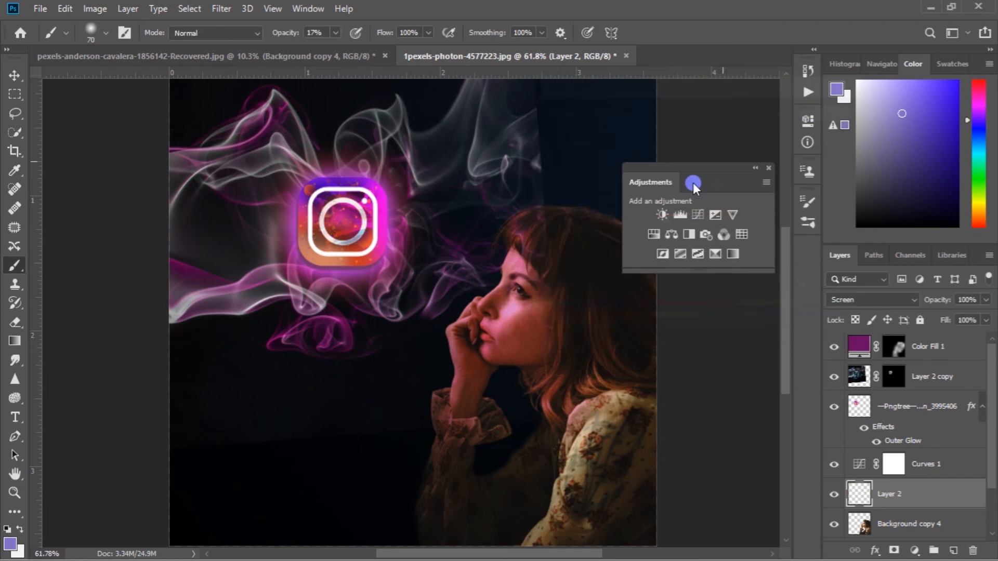
# Erase the smoke layer's hard edge and stray wisps above and around the woman with a soft eraser at 58% opacity
pyautogui.scroll(-3, 523, 278)
pyautogui.press('e')
pyautogui.scroll(4, 508, 207)
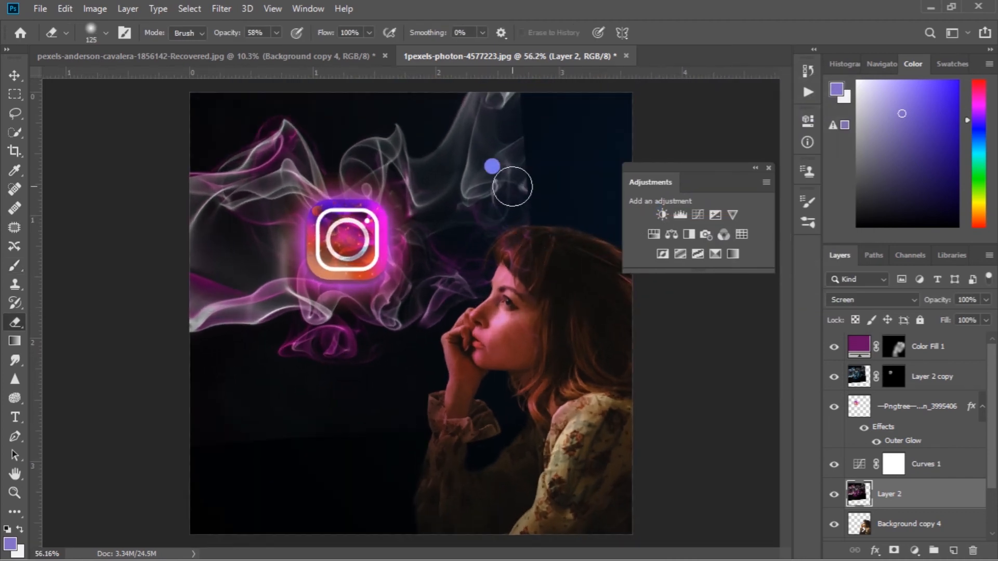
pyautogui.scroll(-1, 527, 177)
pyautogui.scroll(1, 518, 171)
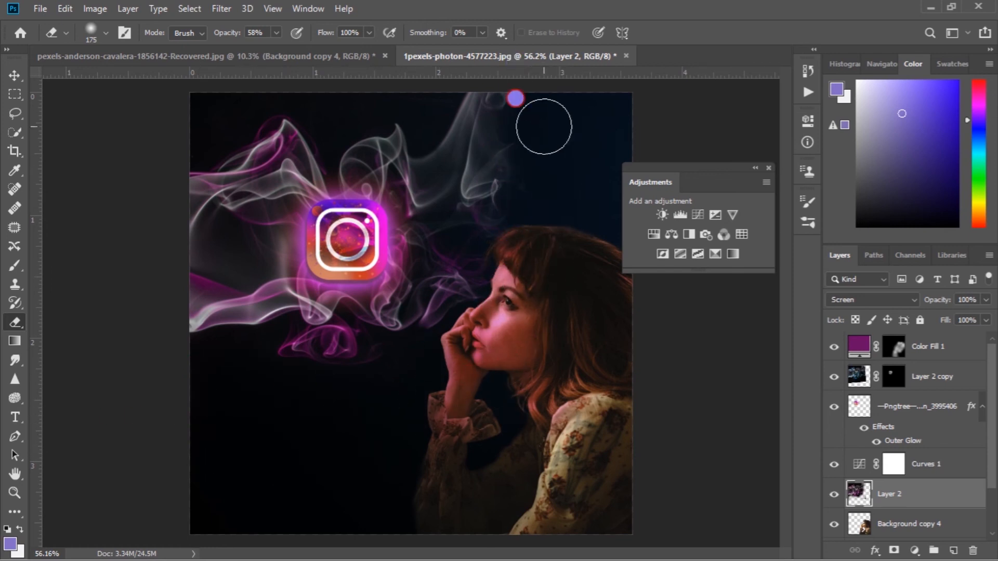
pyautogui.scroll(-2, 541, 174)
pyautogui.scroll(4, 551, 157)
pyautogui.press('[')
pyautogui.press('[')
pyautogui.press('[')
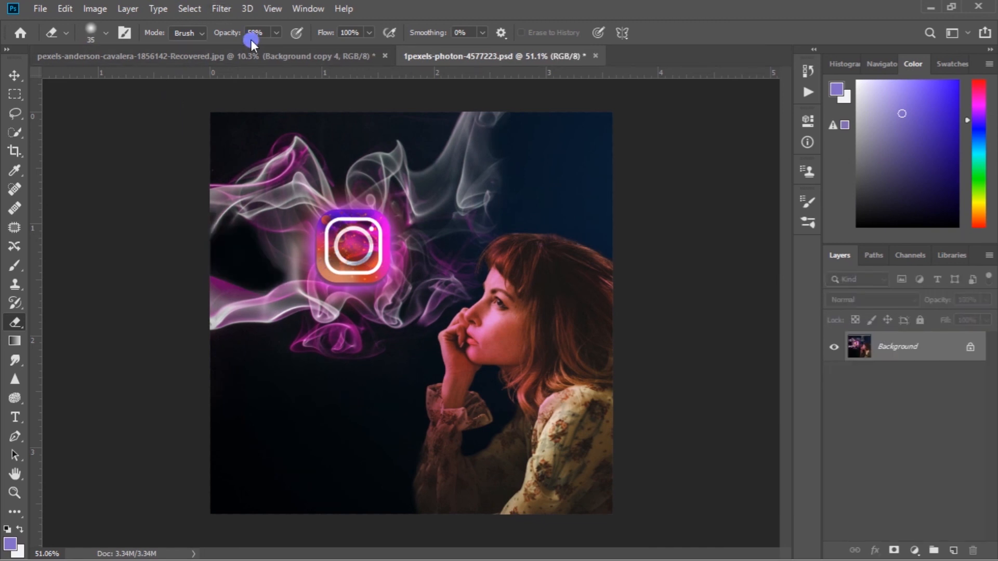
# Apply Camera Raw tone settings to the flattened image: Exposure +0.05, Contrast +8, Shadows +5, Whites -19 and Blacks +8
pyautogui.click(221, 9)
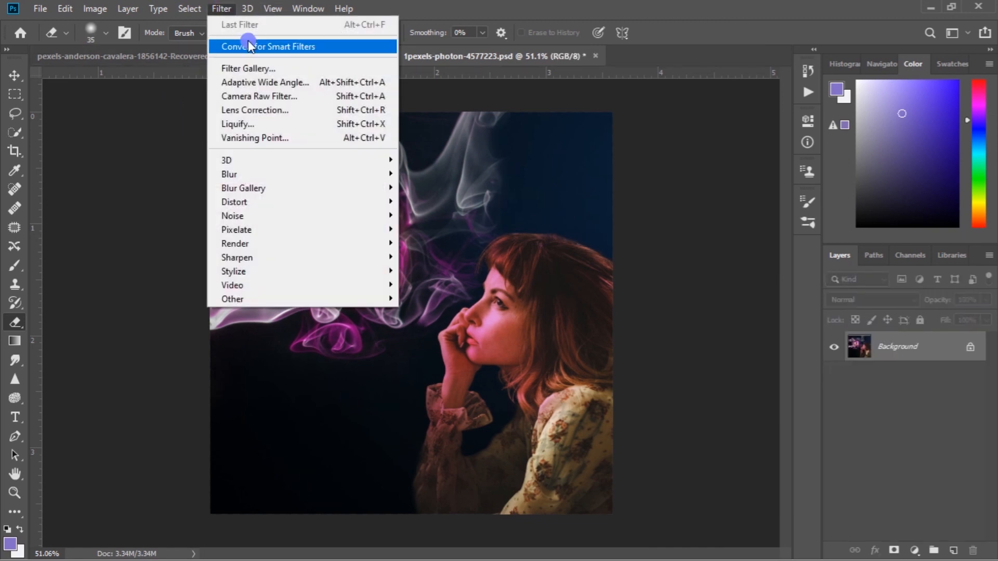
pyautogui.click(272, 99)
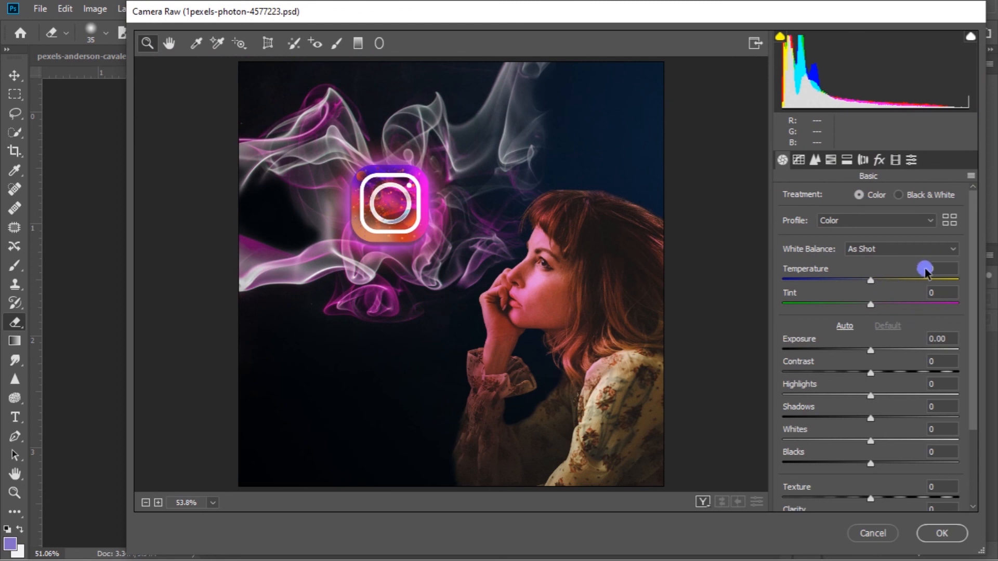
pyautogui.moveTo(870, 464); pyautogui.dragTo(874, 415)
pyautogui.moveTo(870, 374); pyautogui.dragTo(871, 347)
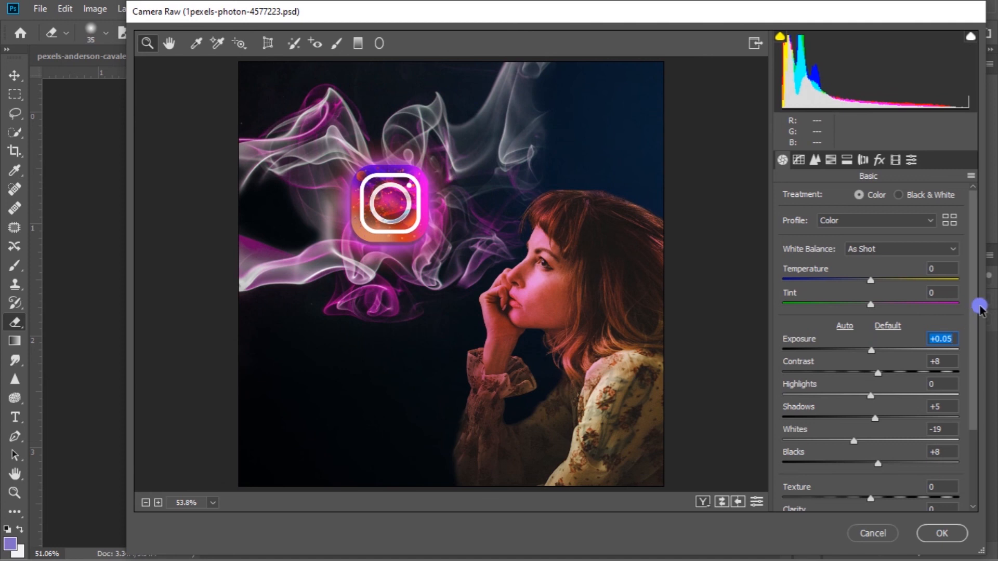
# Set Clarity to +3, Dehaze to +3 and Blacks to +17
pyautogui.moveTo(979, 309); pyautogui.dragTo(975, 413)
pyautogui.moveTo(870, 442); pyautogui.dragTo(872, 447)
pyautogui.click(871, 419)
pyautogui.moveTo(878, 362)
pyautogui.mouseDown()
pyautogui.moveTo(909, 360)
pyautogui.moveTo(885, 360)
pyautogui.mouseUp()
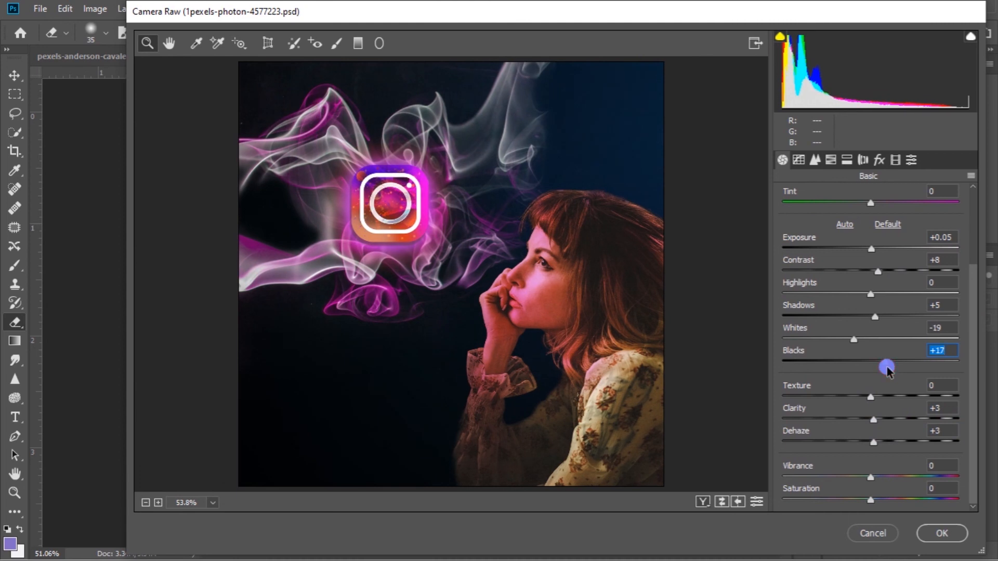
# Fine-tune Saturation and Vibrance, and apply the Camera Raw filter to the image
pyautogui.moveTo(871, 499)
pyautogui.mouseDown()
pyautogui.moveTo(884, 501)
pyautogui.moveTo(871, 499)
pyautogui.mouseUp()
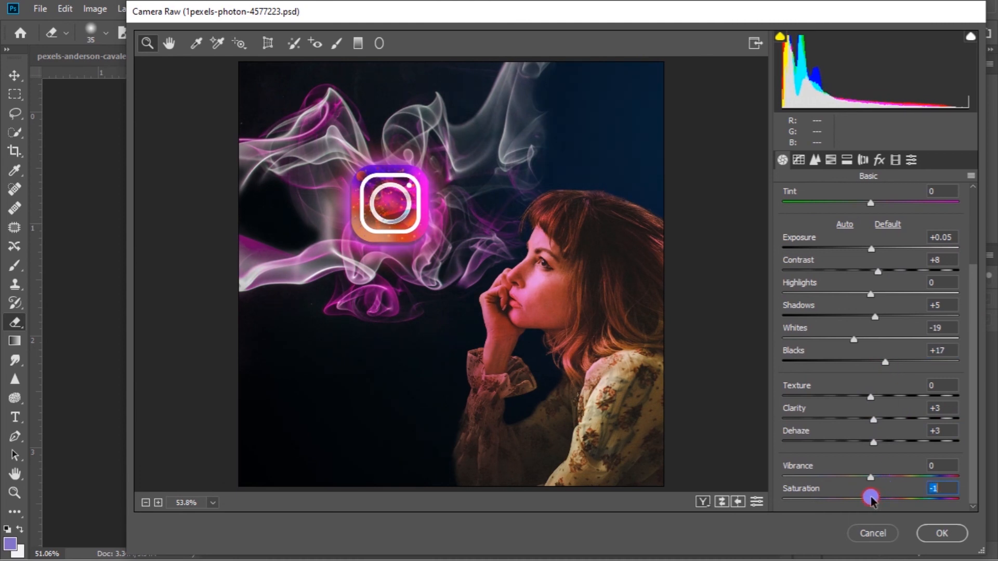
pyautogui.click(871, 477)
pyautogui.press('Return')
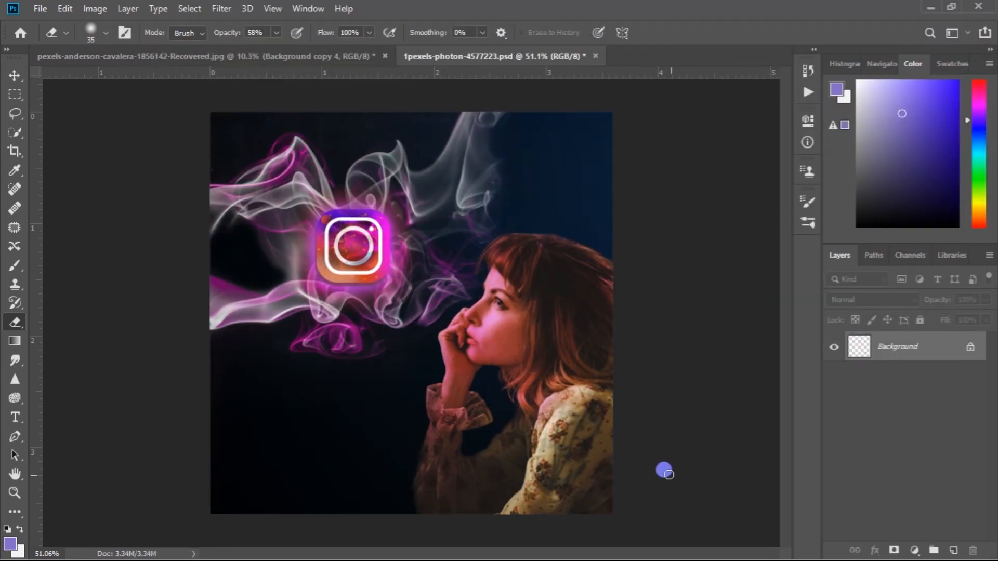